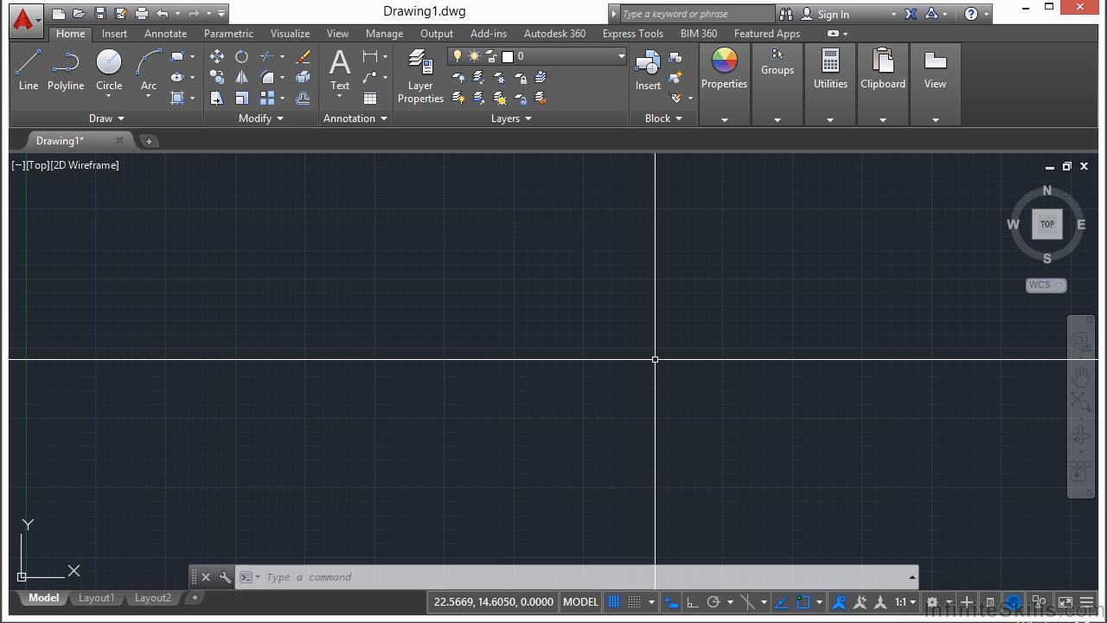
Step: Create a multiline text object in the upper part of the drawing reading "i can write something rather long and it will automatically wrap."
text(MTEXT)
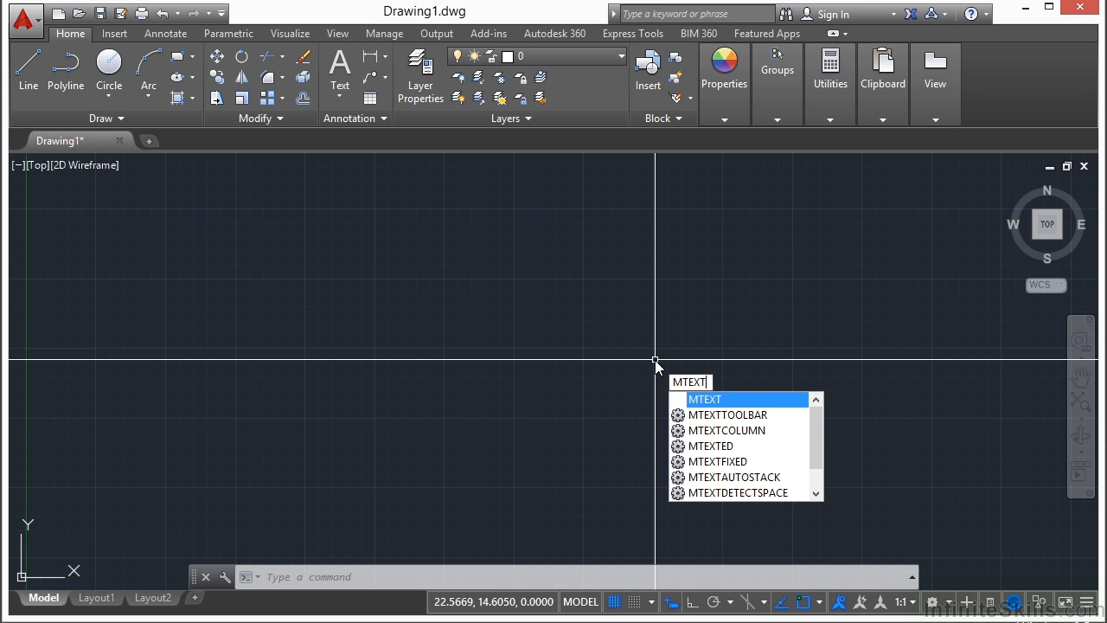
key(Return)
click(353, 229)
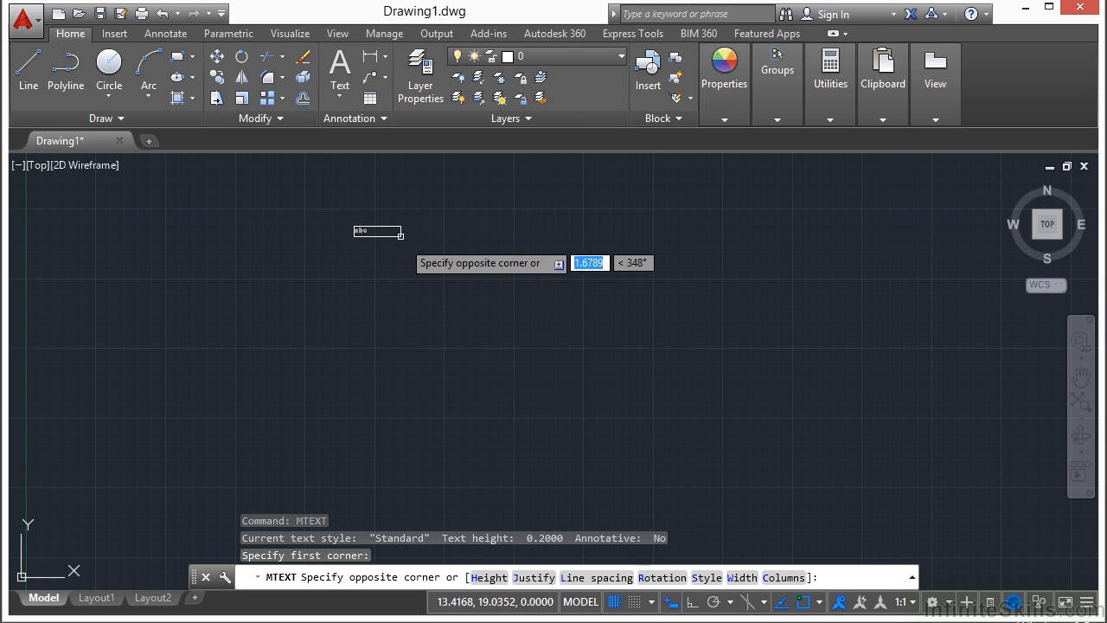
click(414, 285)
text(i can wr)
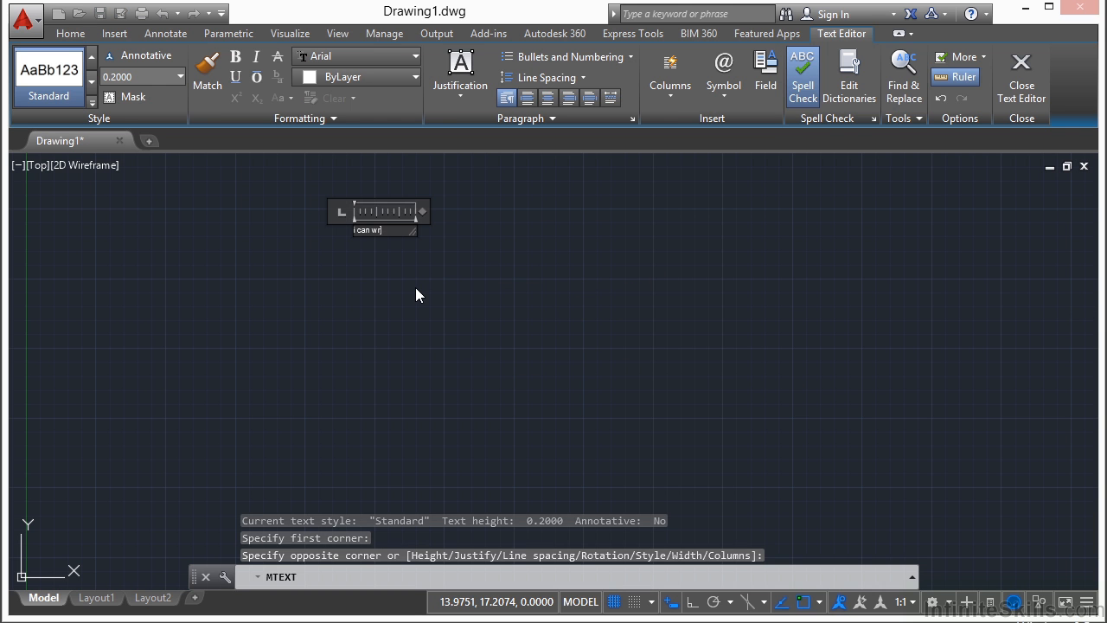
text(ite something rather long)
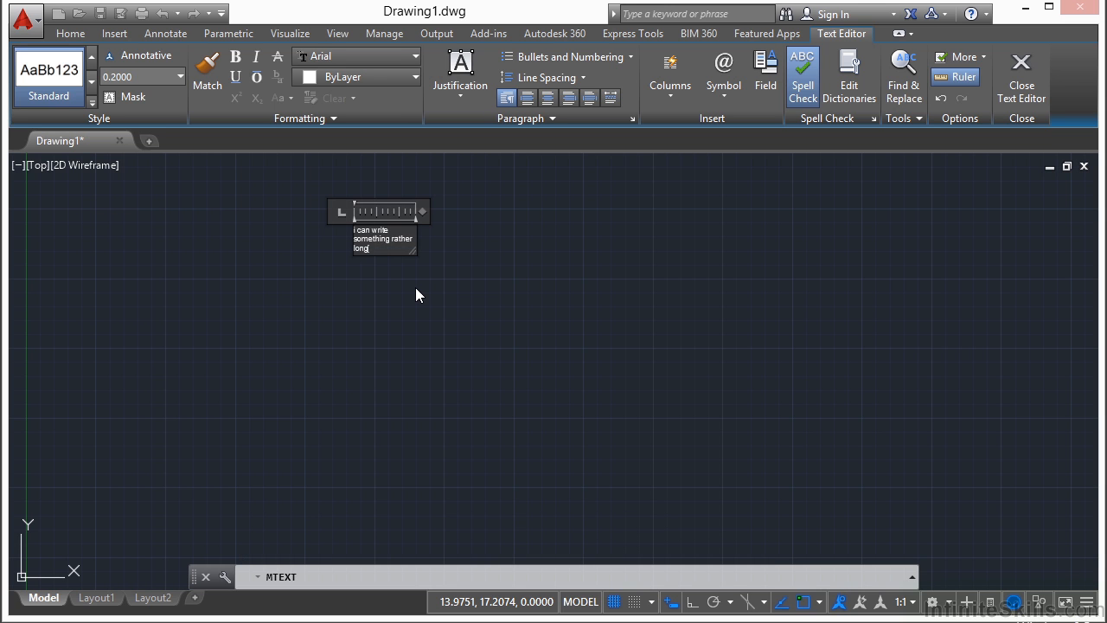
text( and it will automatically wrap.)
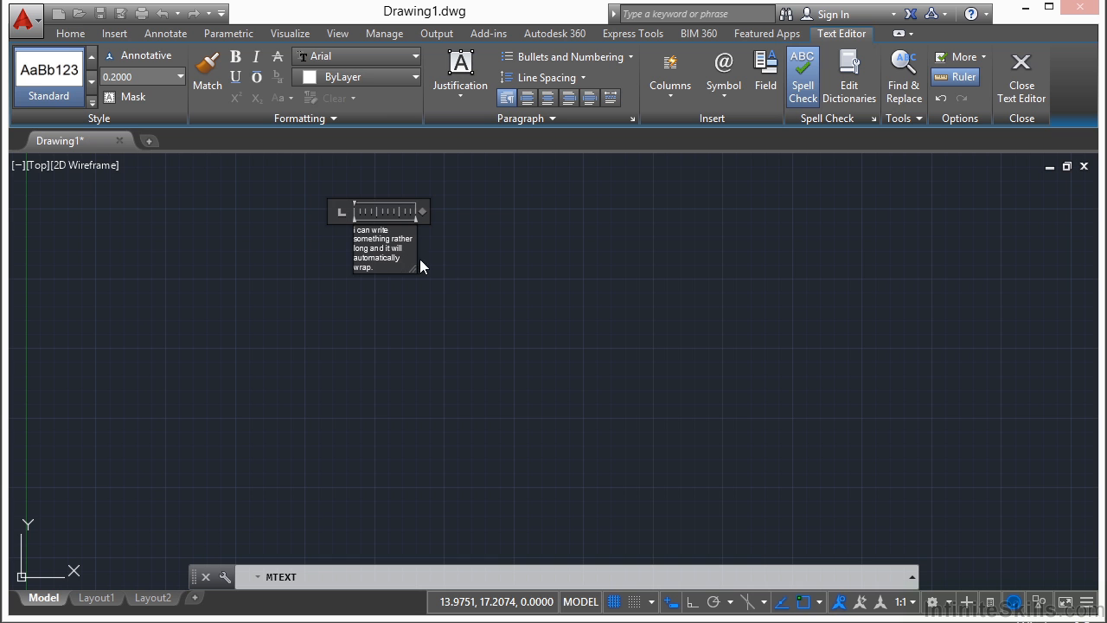
click(454, 257)
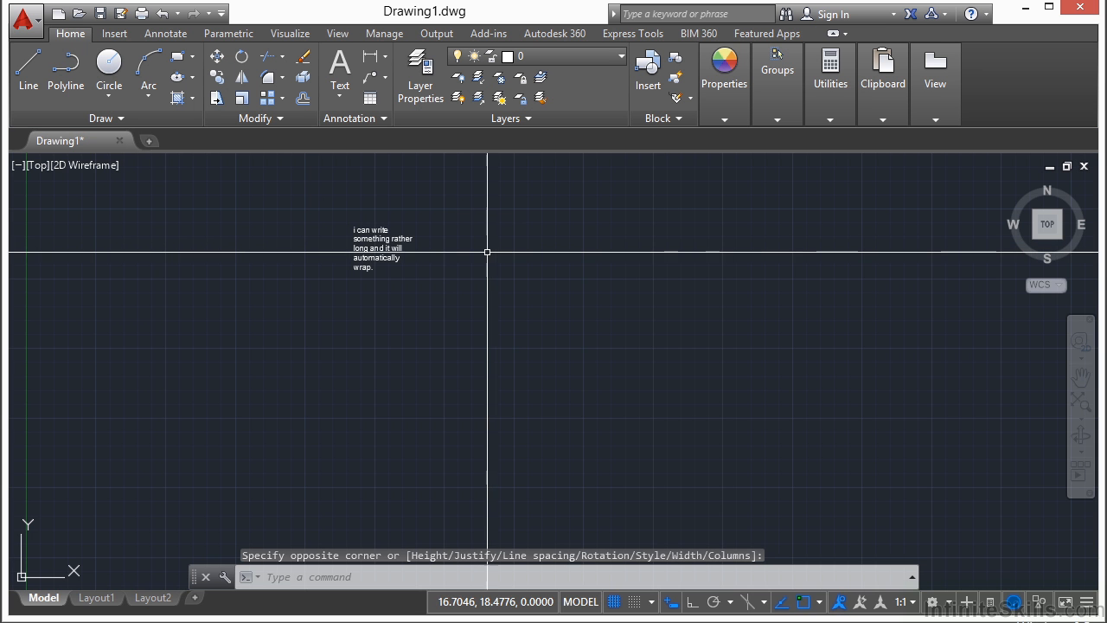
Step: Move the multiline text down and to the left by its insertion grip
scroll(319, 213, up, 5)
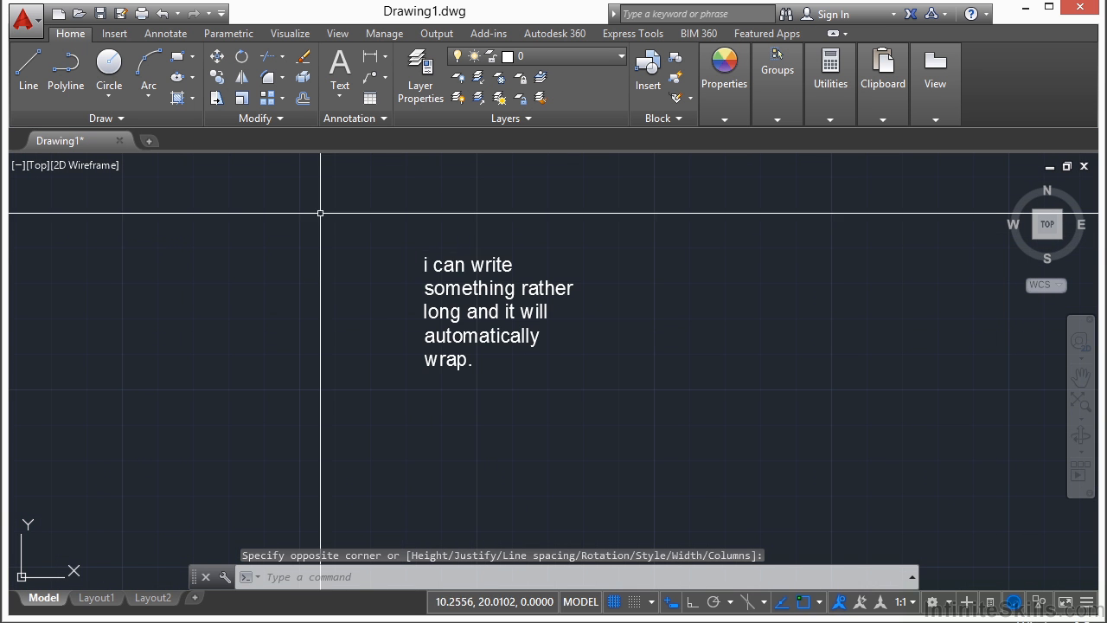
click(465, 271)
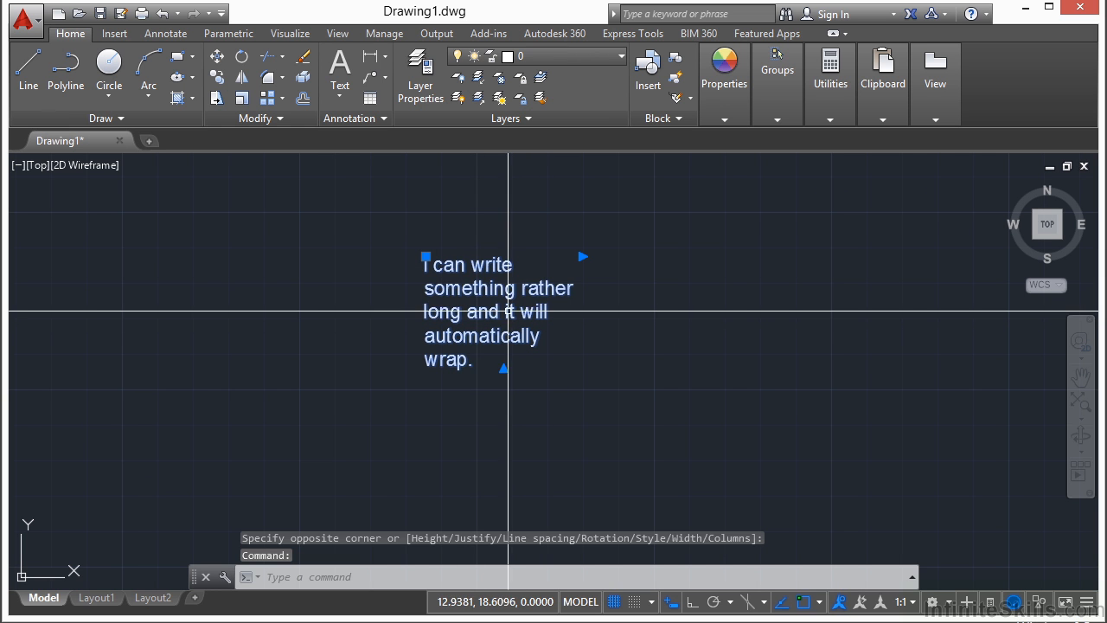
click(426, 257)
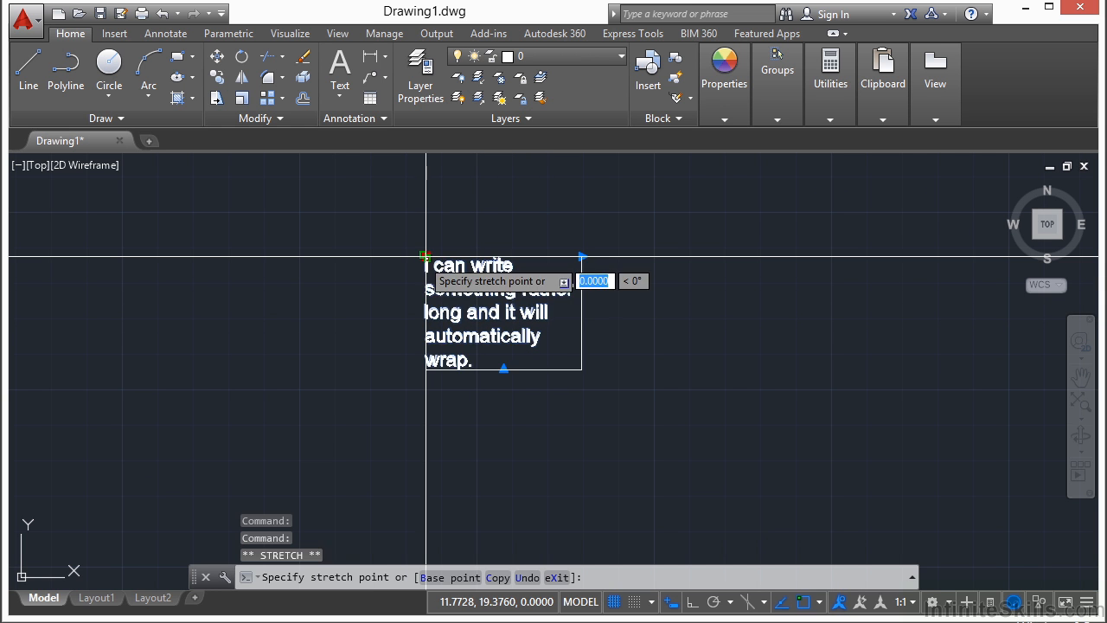
scroll(381, 250, down, 3)
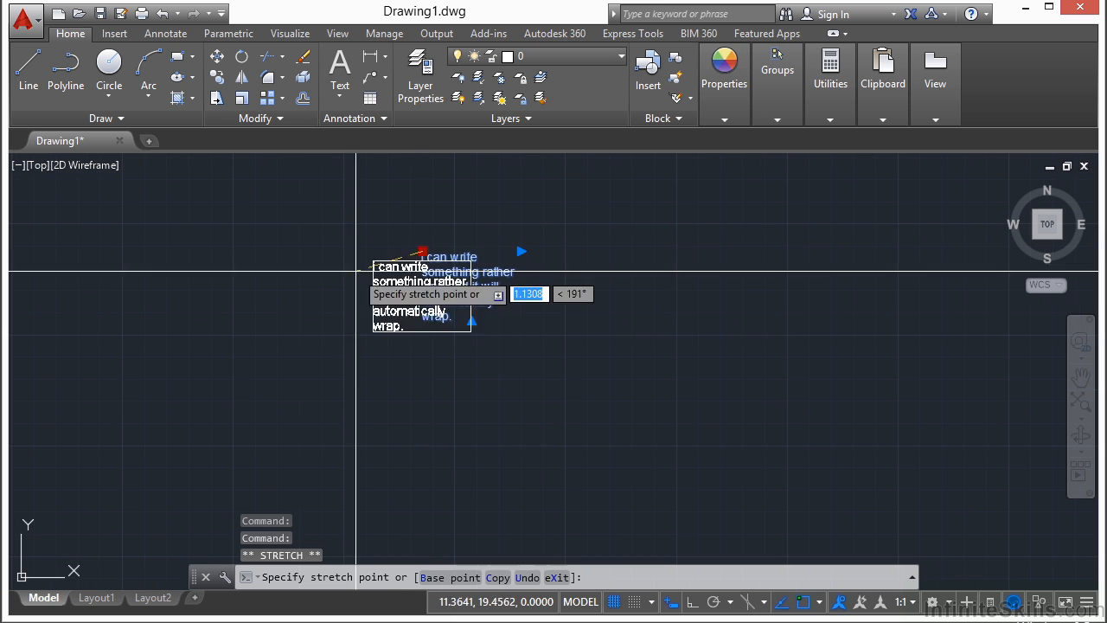
click(293, 316)
Step: Stretch the multiline text's boundary wider and taller using its width and height grips
click(391, 315)
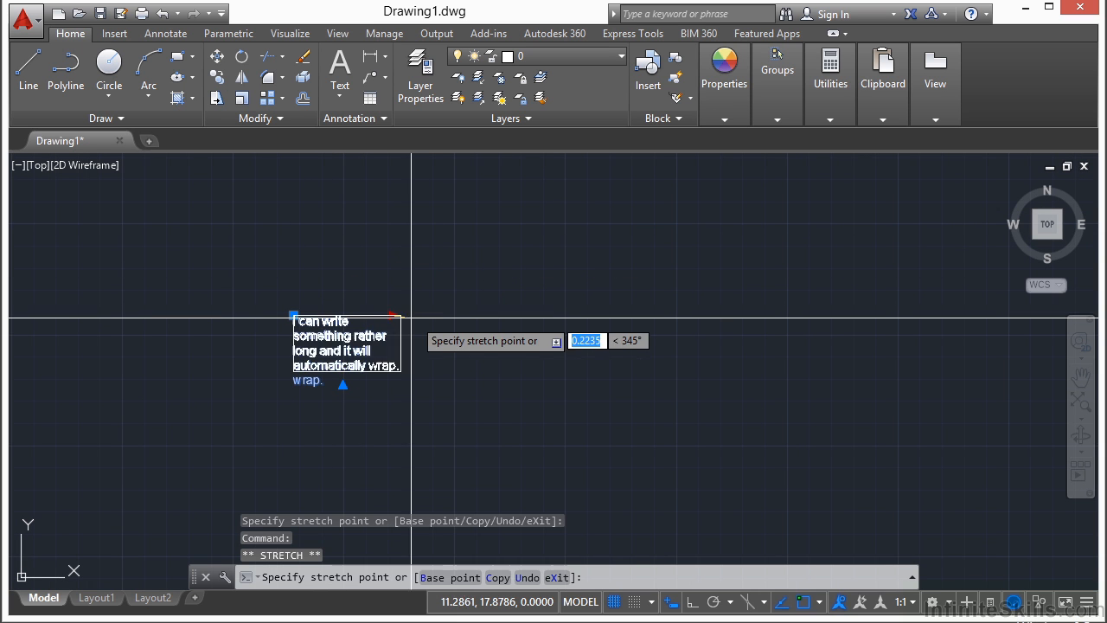
click(480, 324)
click(389, 340)
click(389, 416)
click(487, 315)
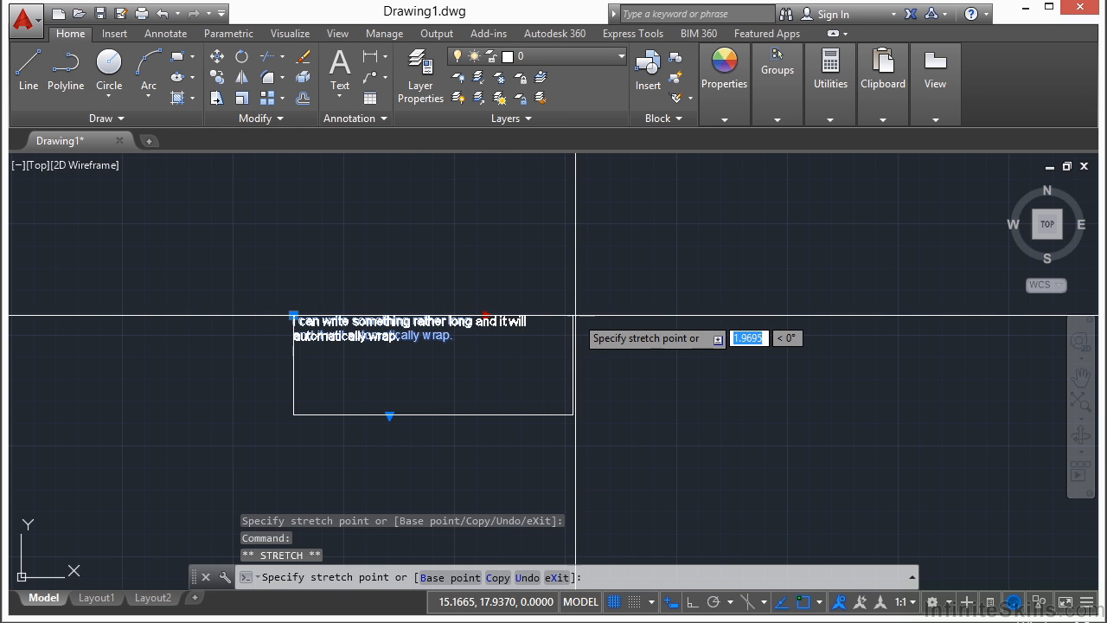
key(Escape)
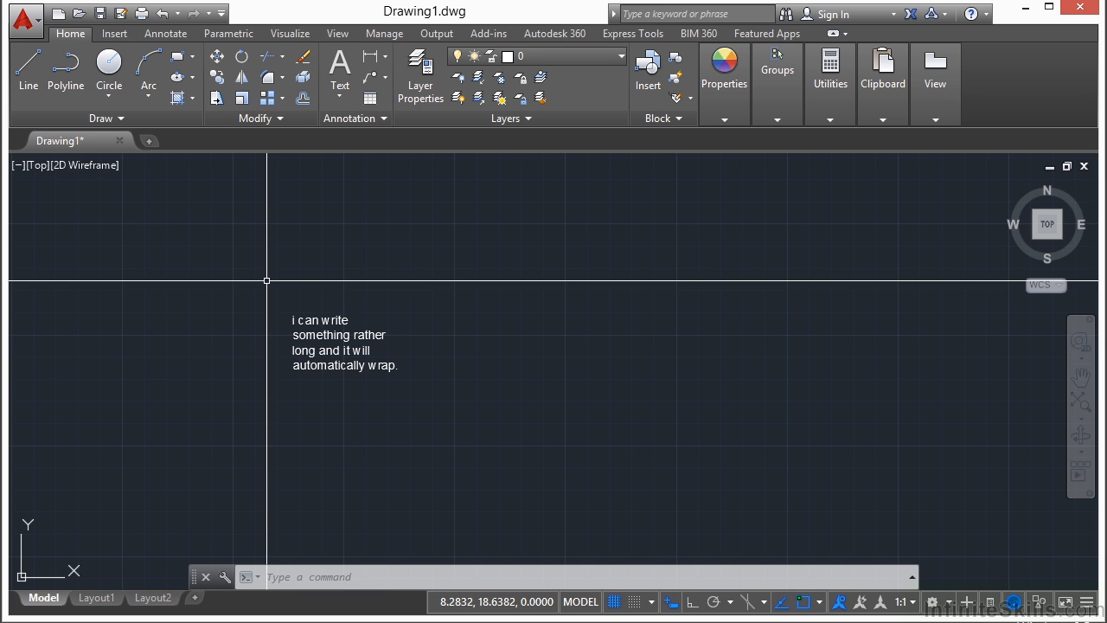
Step: Open the multiline text for editing, examine the available symbols and the dynamic column height options, and leave the editor
double_click(321, 336)
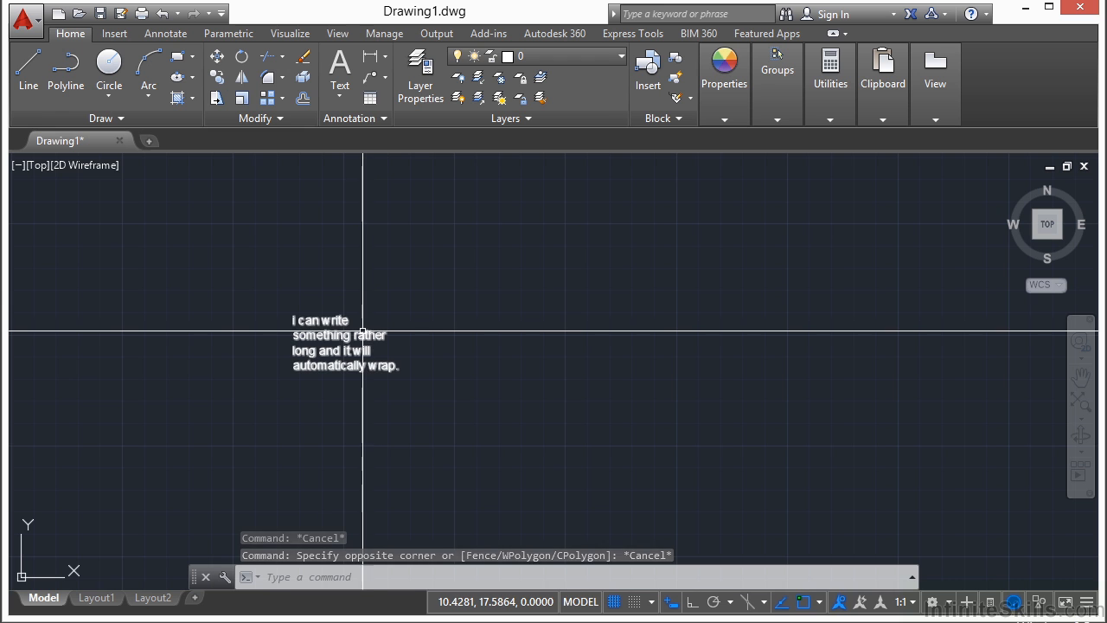
mouse_move(359, 333)
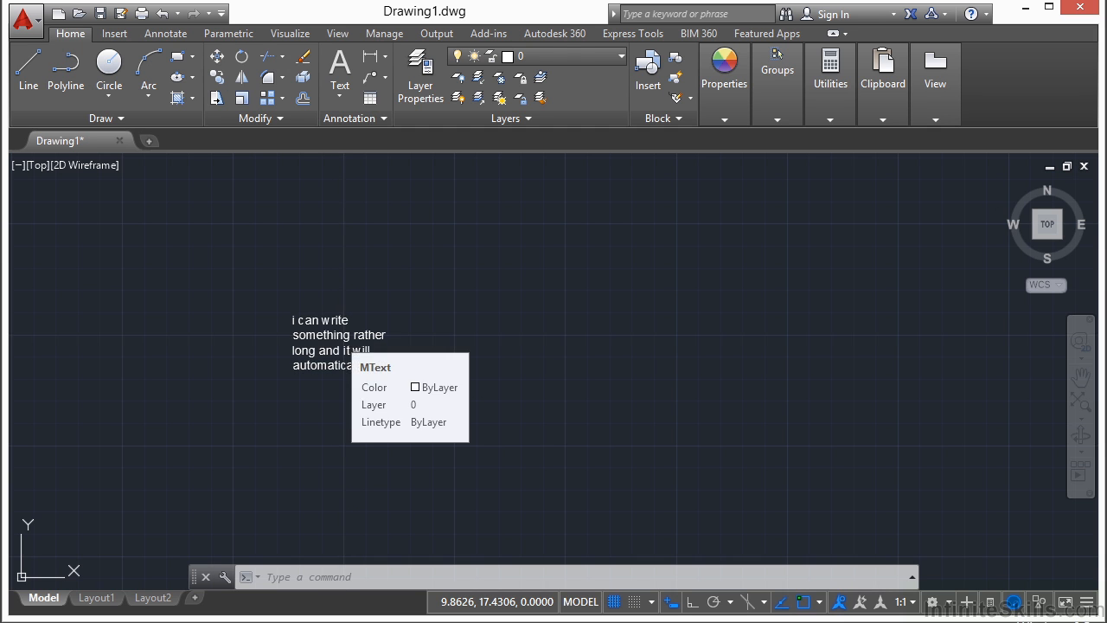
double_click(346, 349)
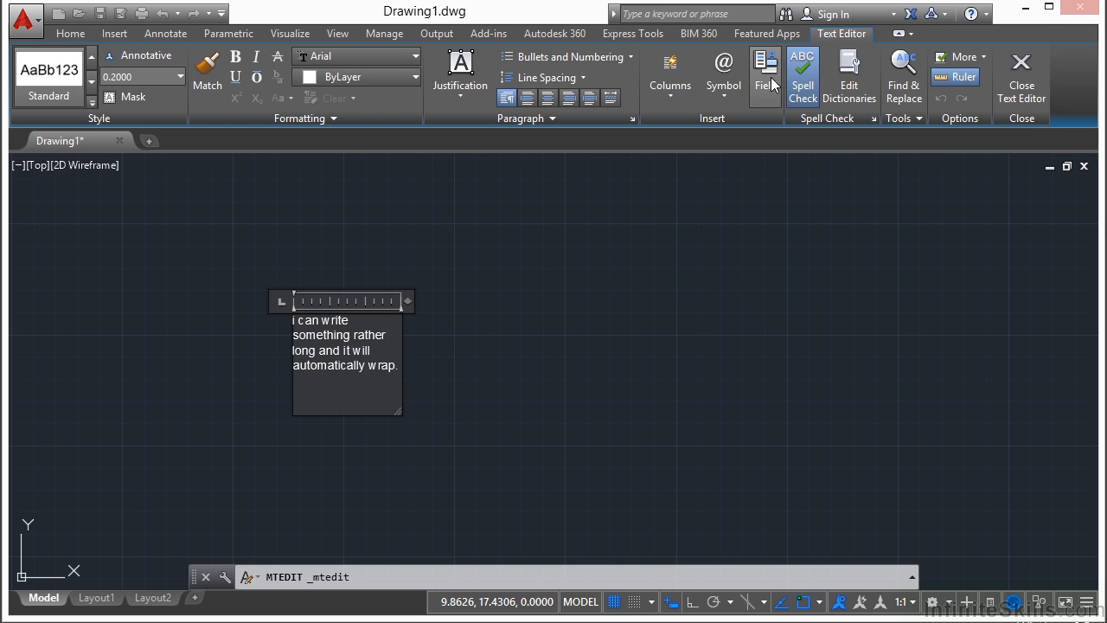
click(725, 91)
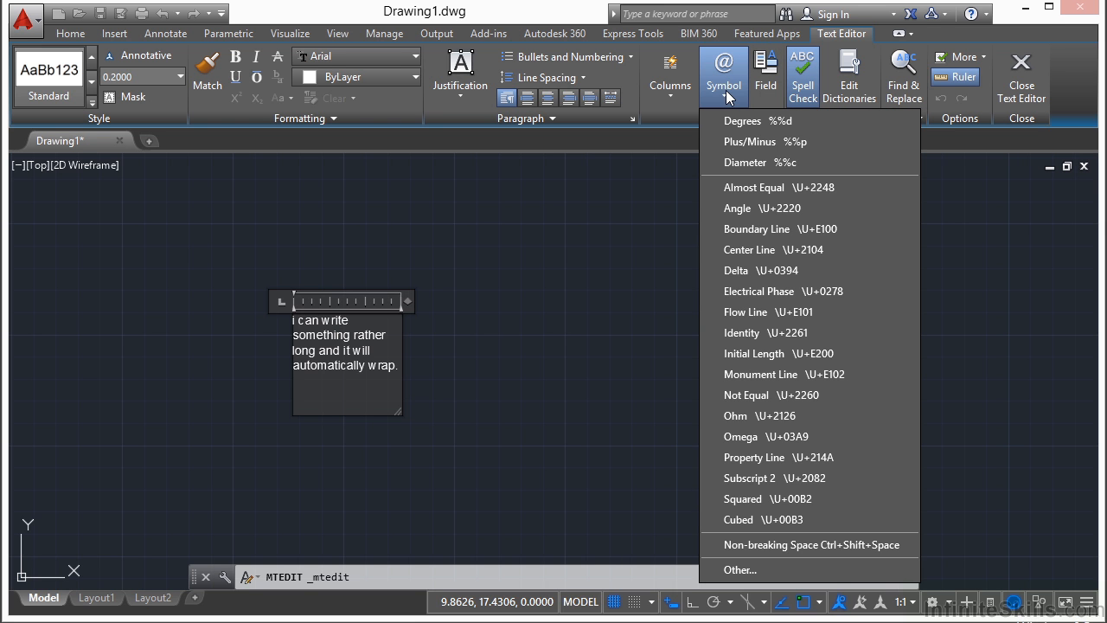
click(672, 90)
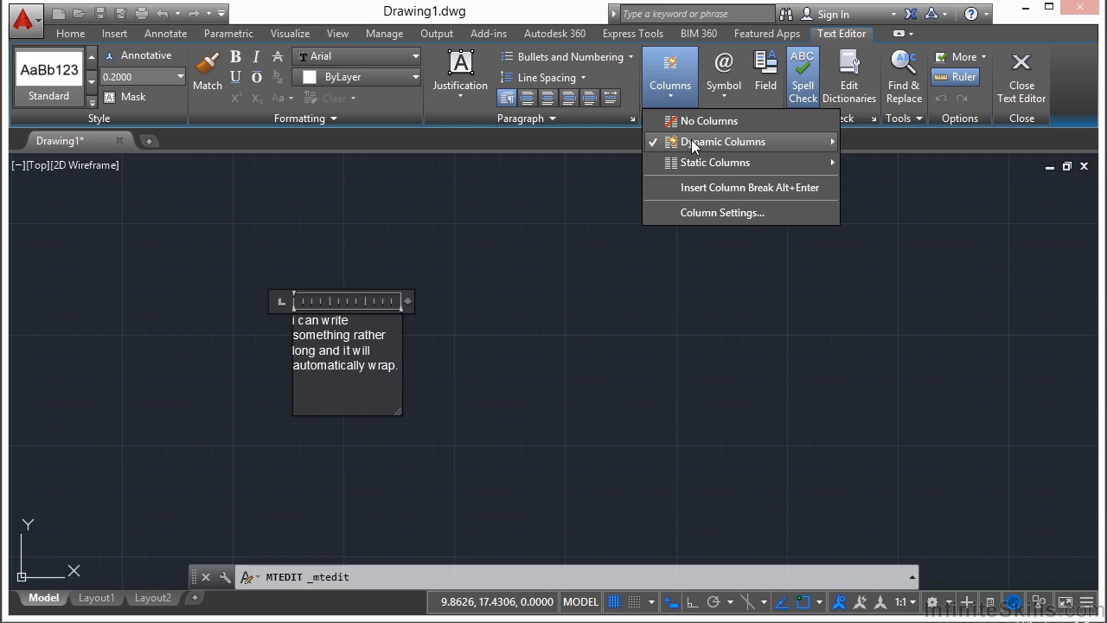
mouse_move(692, 146)
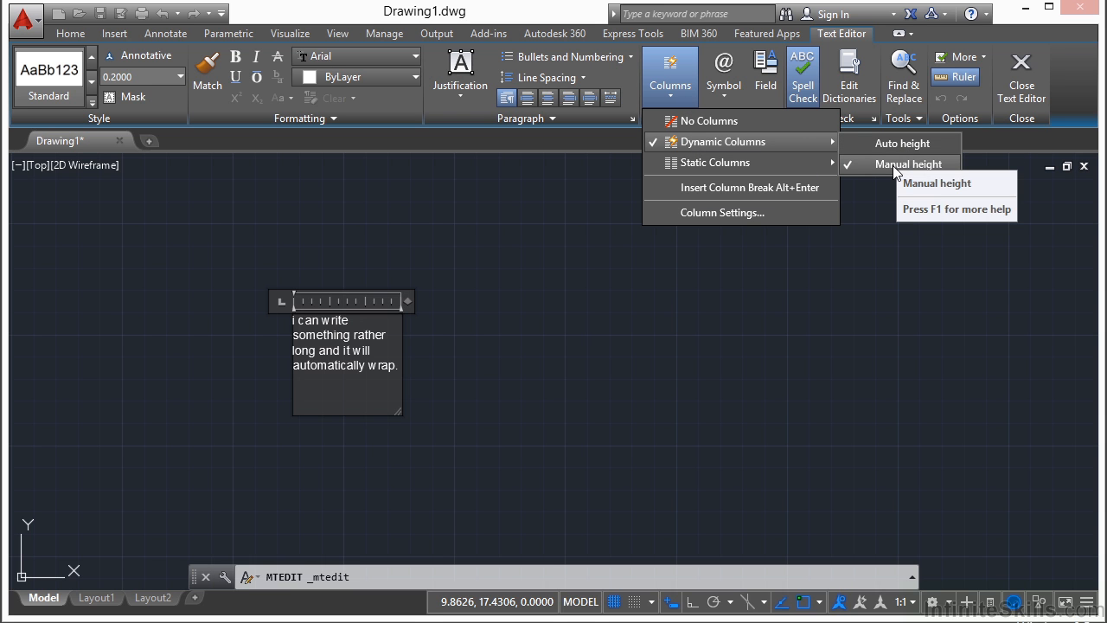
key(Escape)
key(Escape)
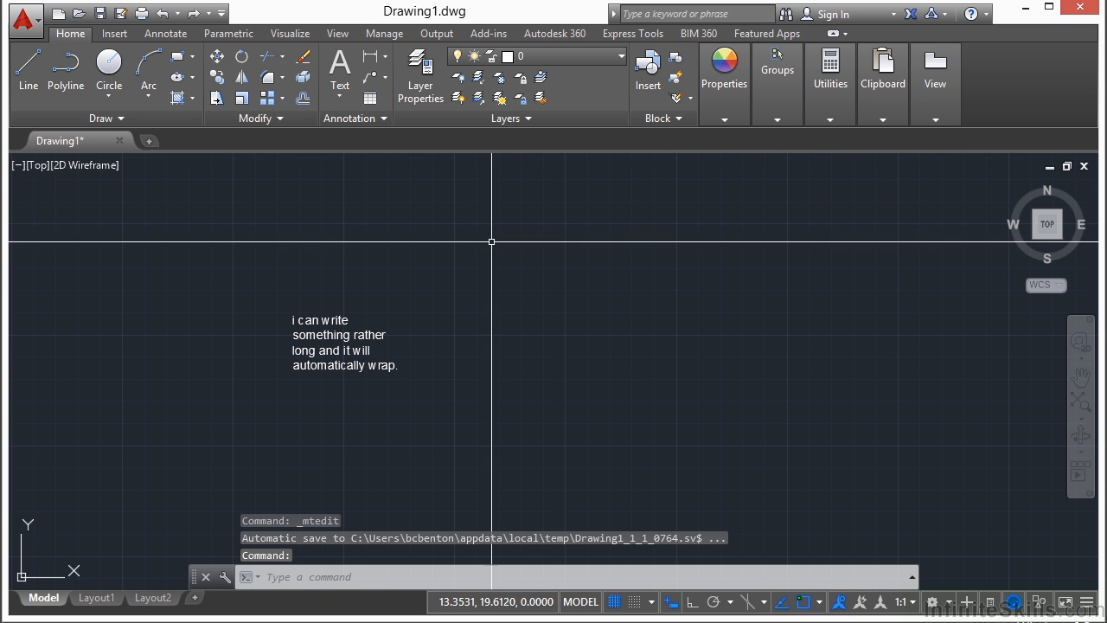
Step: Reopen the multiline text for editing and examine its justification, paragraph, bullets and numbering, font and colour options
double_click(339, 338)
click(456, 95)
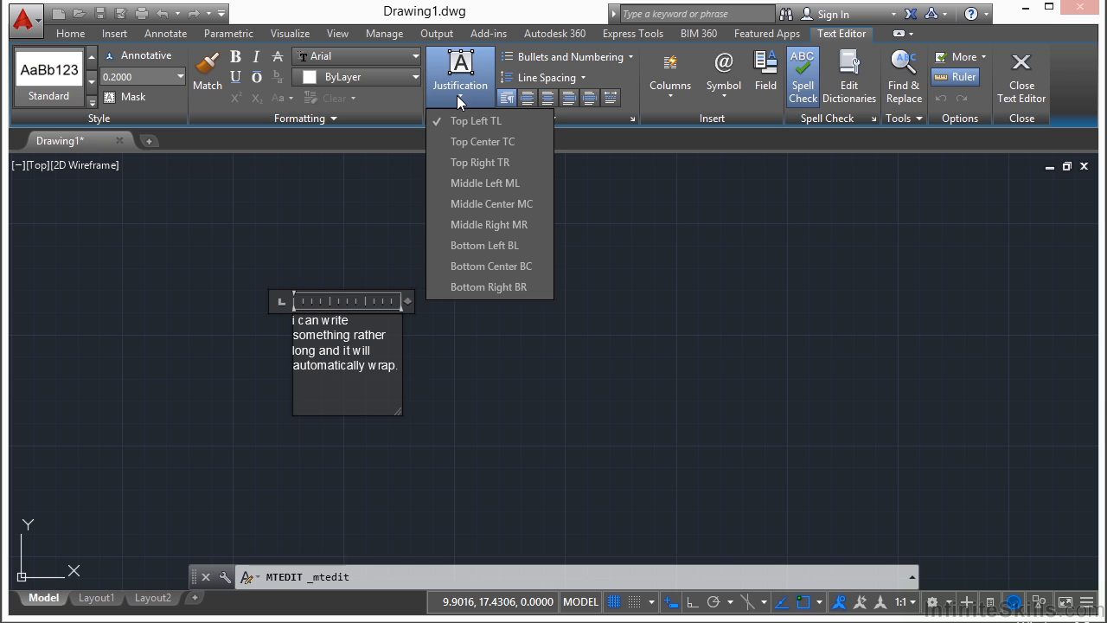
click(467, 246)
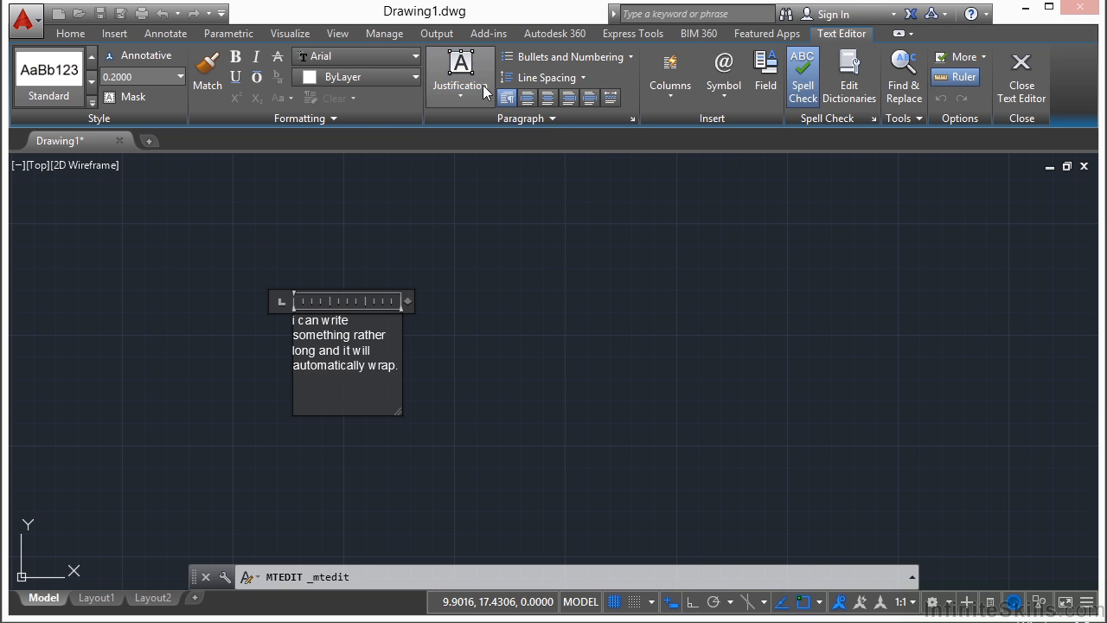
click(546, 119)
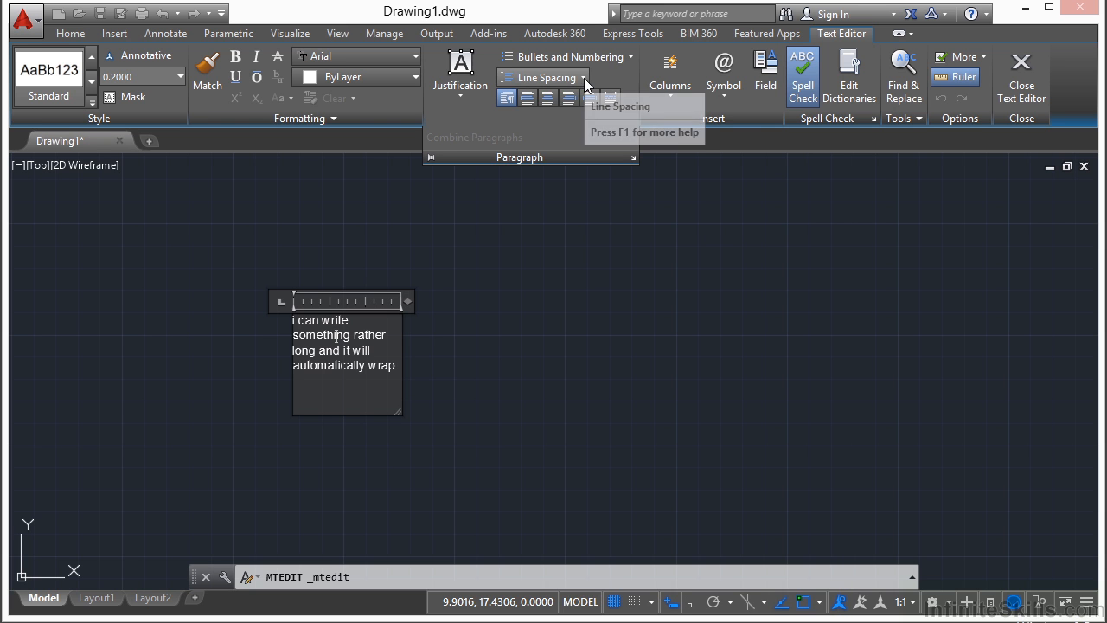
click(619, 55)
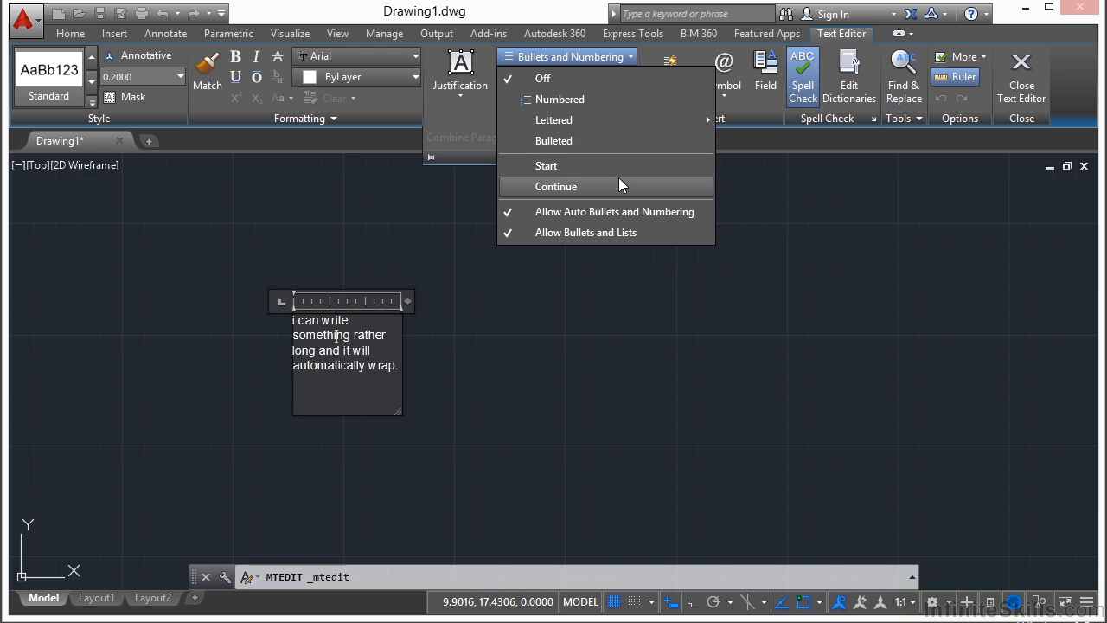
click(414, 59)
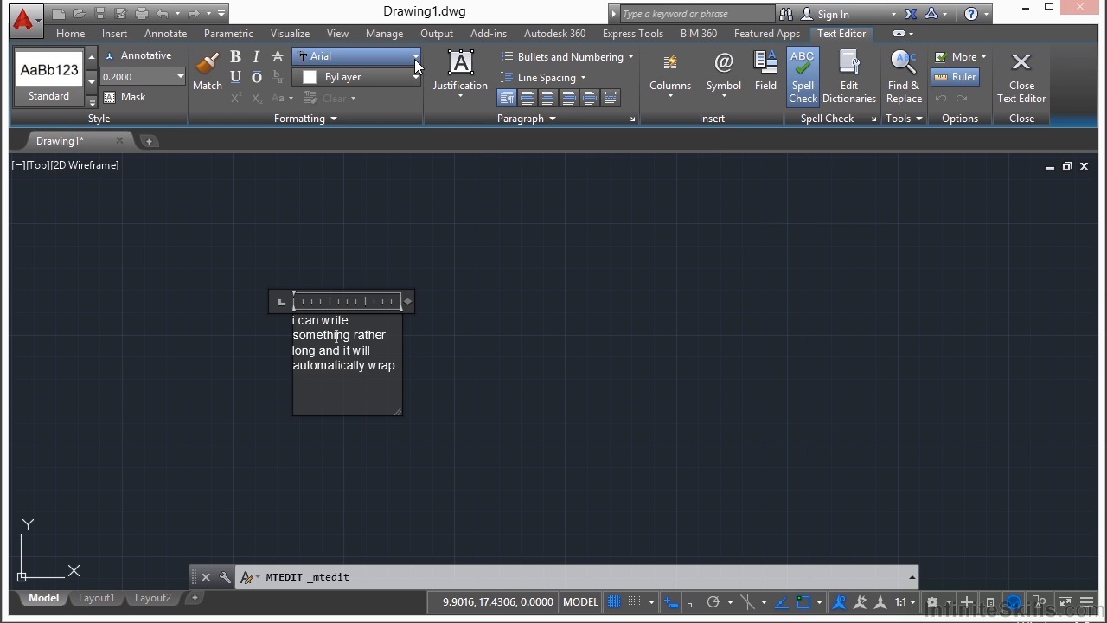
click(391, 52)
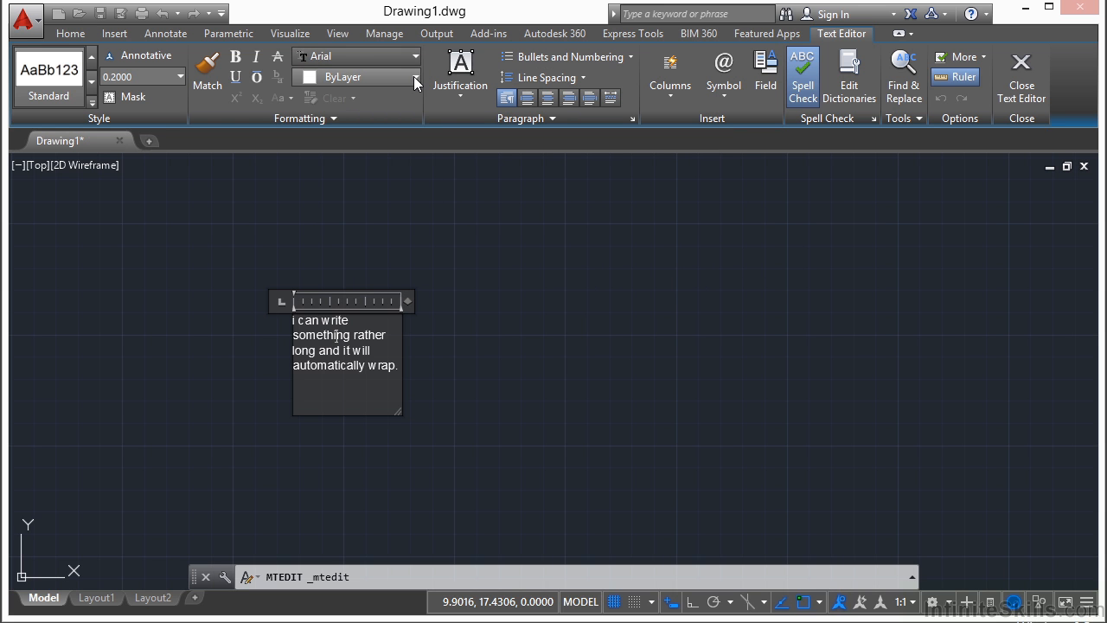
click(413, 77)
click(376, 75)
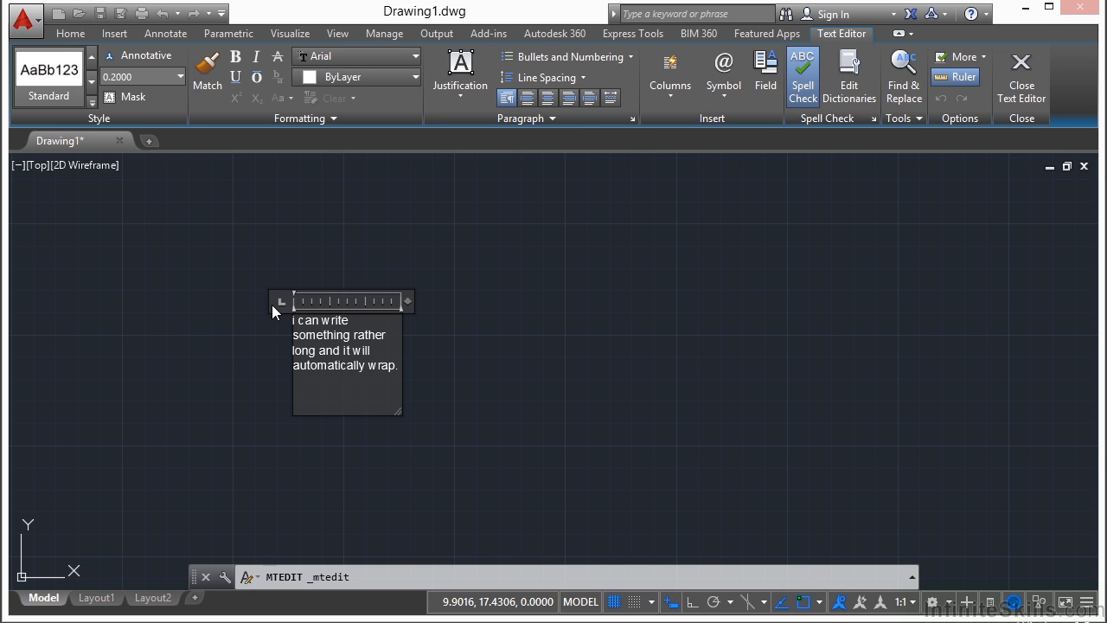
Step: Set the height of the whole multiline text to 0.125
click(180, 77)
click(140, 114)
click(398, 378)
drag(407, 378, 288, 321)
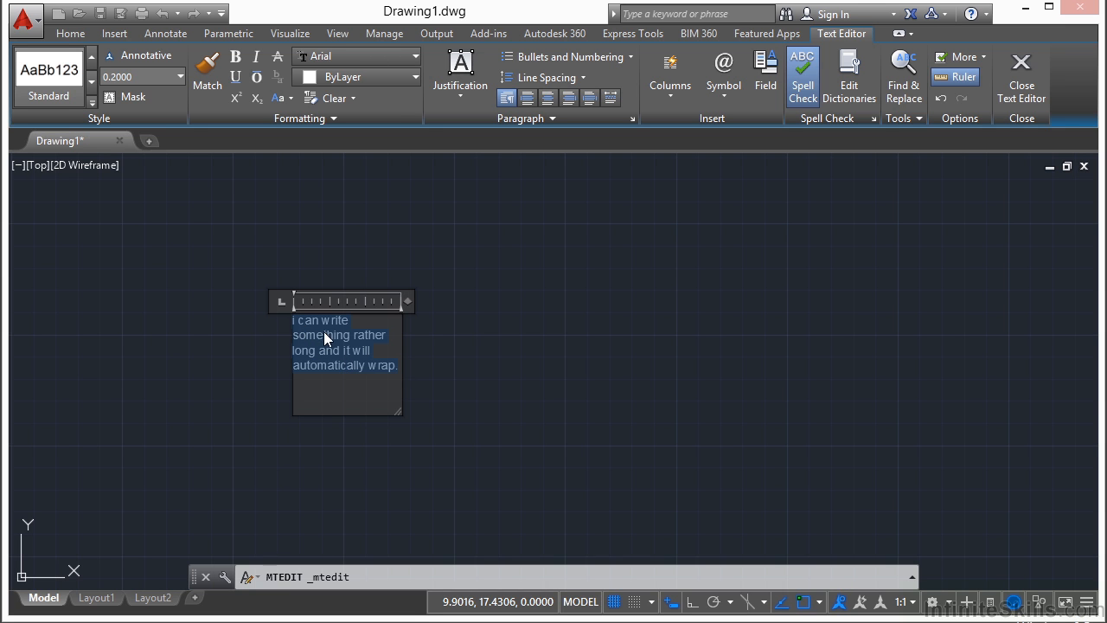
click(183, 78)
click(142, 92)
Step: Make the whole multiline text bold with strikethrough and finish editing it
click(236, 56)
click(278, 56)
scroll(333, 332, up, 4)
click(576, 324)
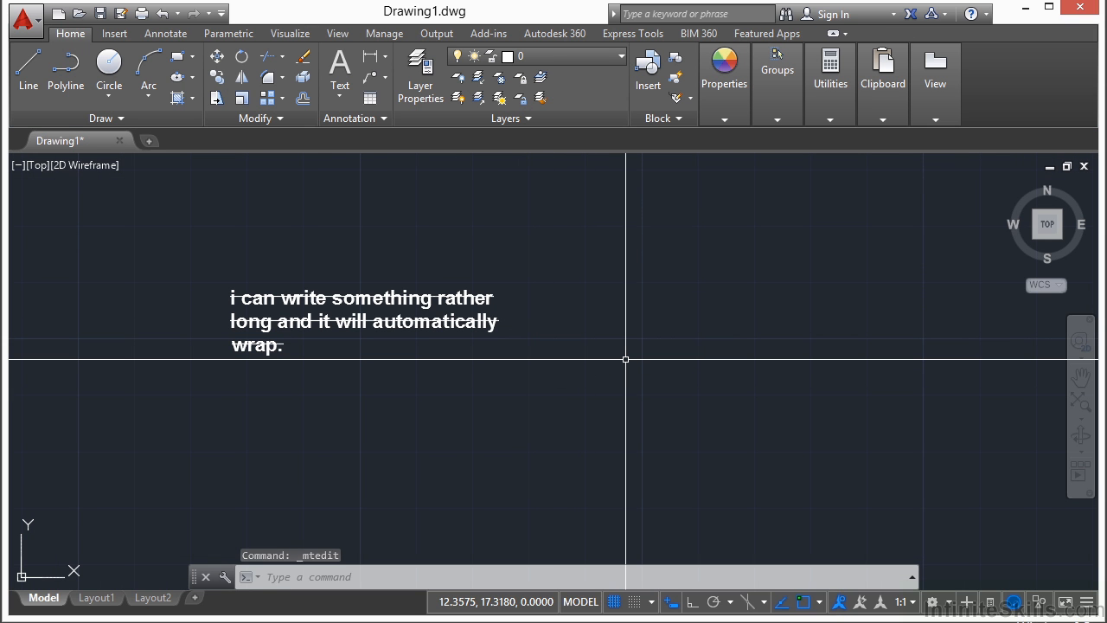
Step: Set the multiline text's rotation to 35 in its properties
key(ctrl+a)
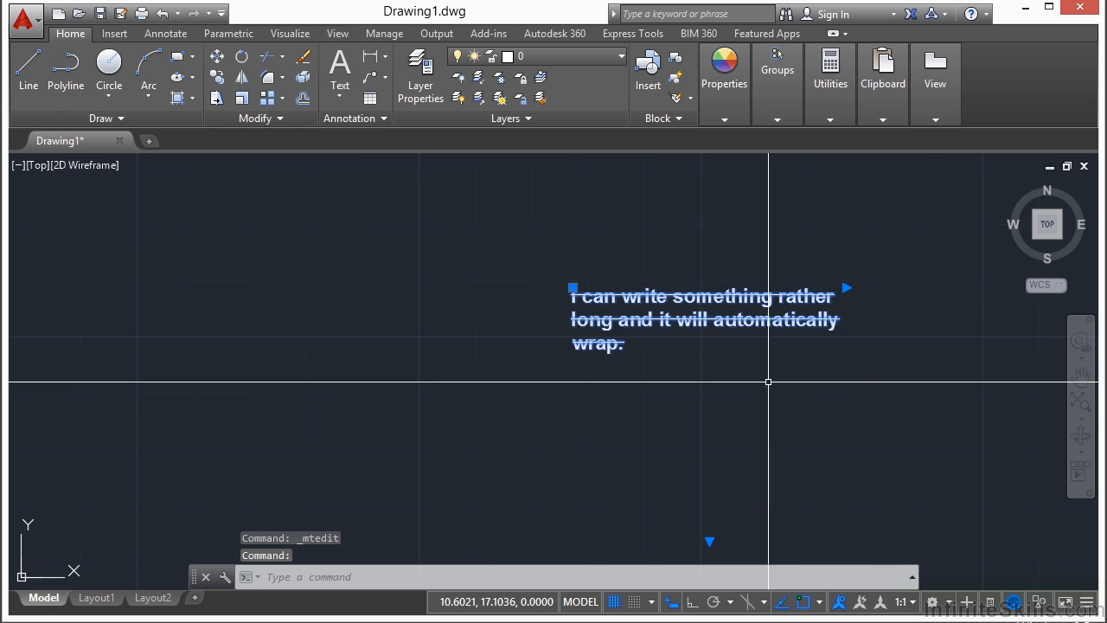
click(697, 401)
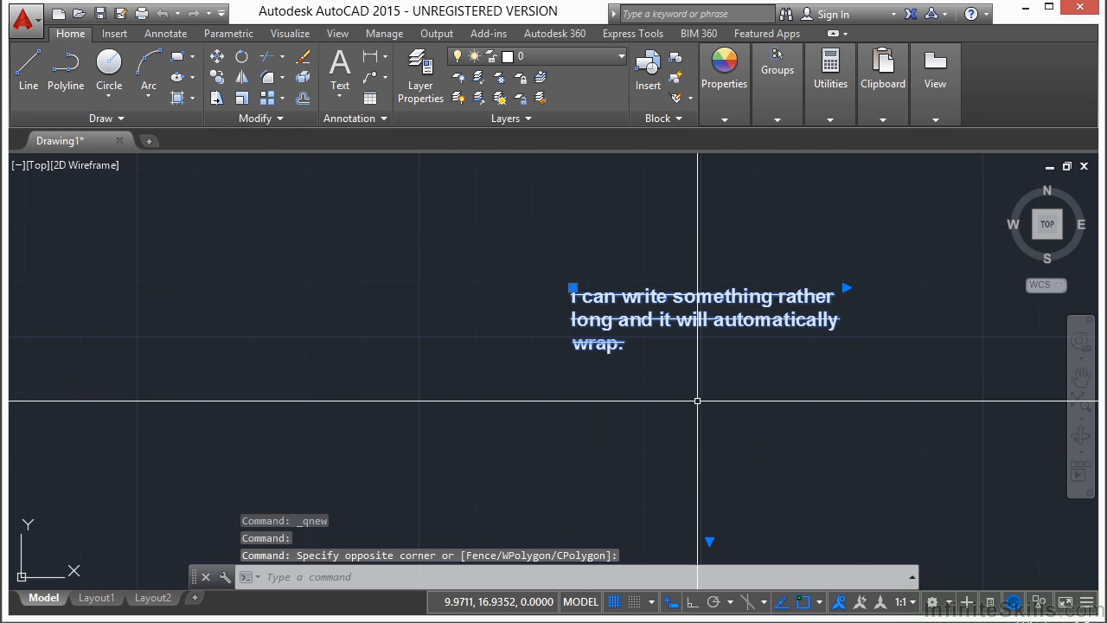
key(ctrl+1)
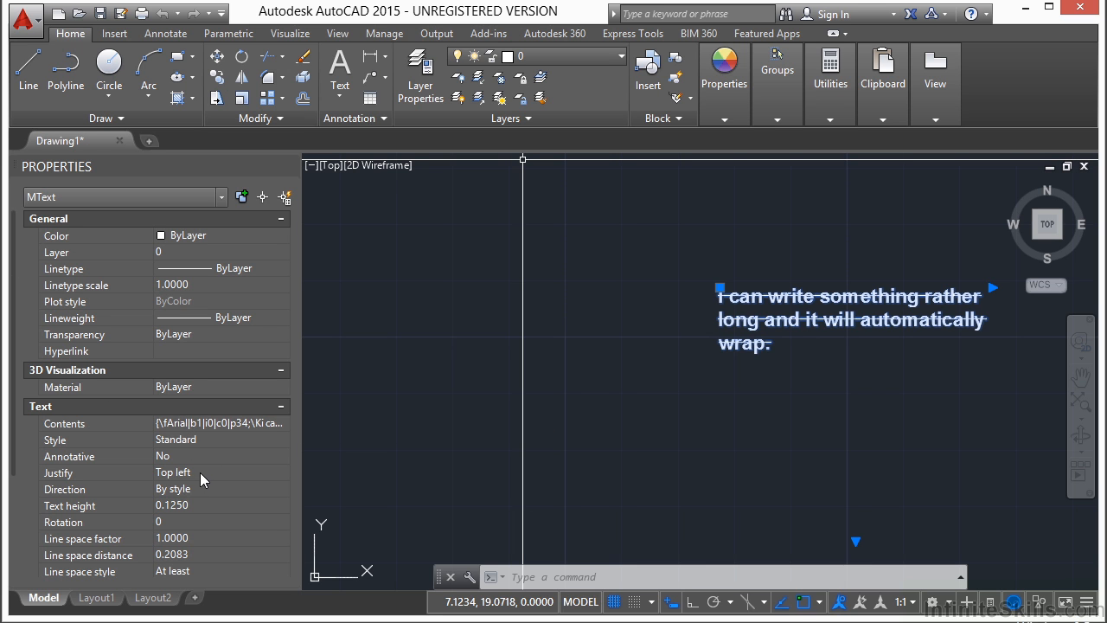
click(184, 522)
text(35)
key(Tab)
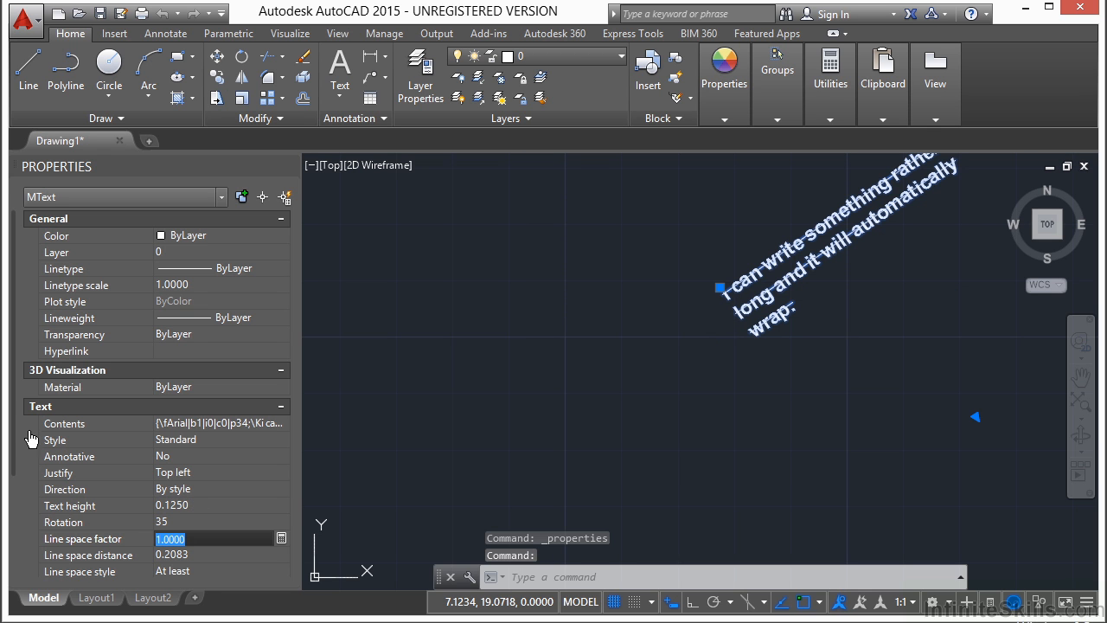
Step: Set the multiline text's line space distance to 0.5, clear the selection and reselect the text
key(Tab)
text(.5)
key(Tab)
key(Escape)
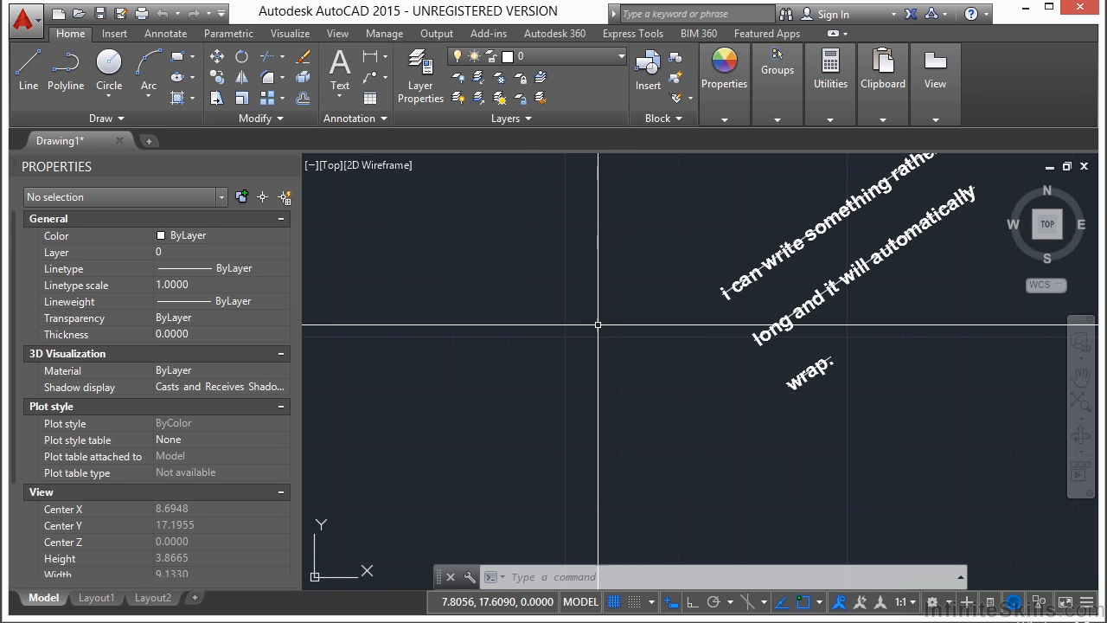
click(759, 264)
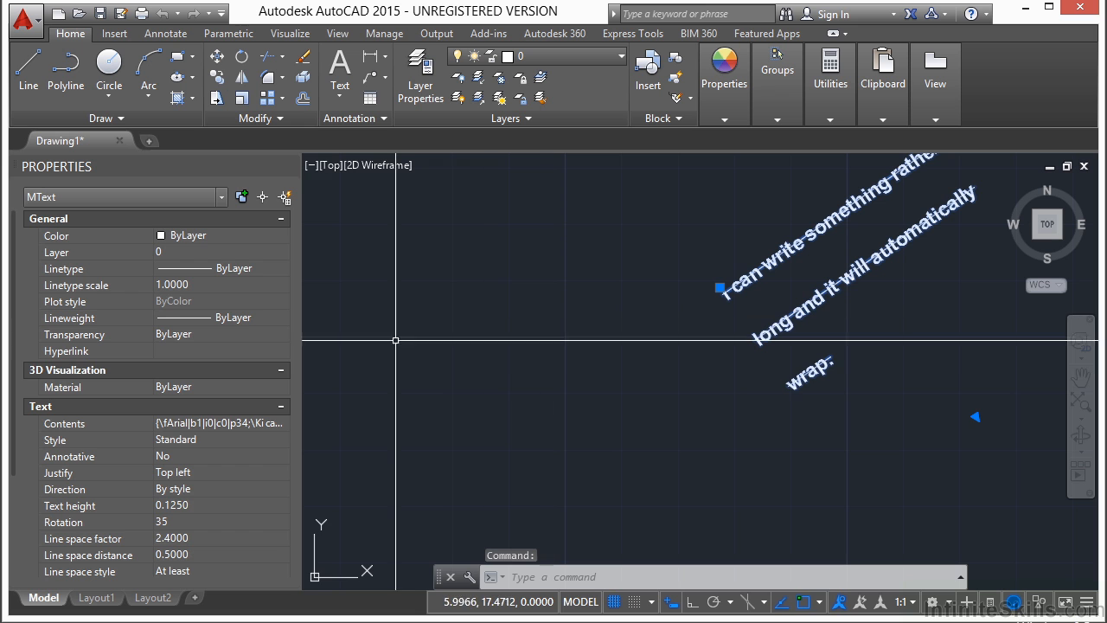
Step: Apply a background mask to the multiline text with a border offset factor of 2 and a red fill color
drag(14, 454, 19, 564)
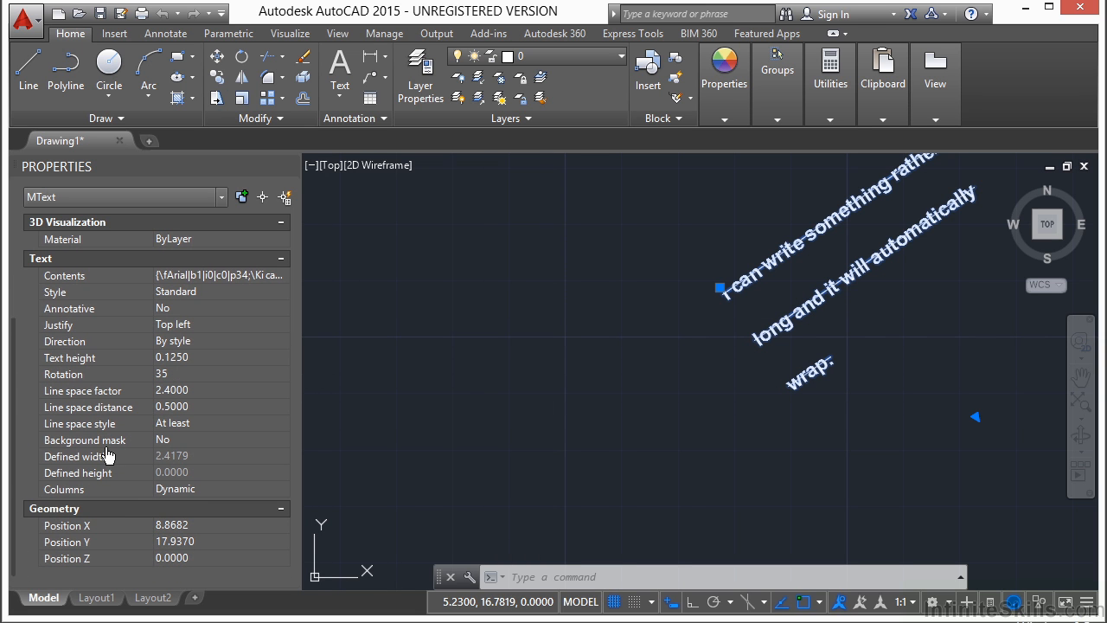
click(246, 441)
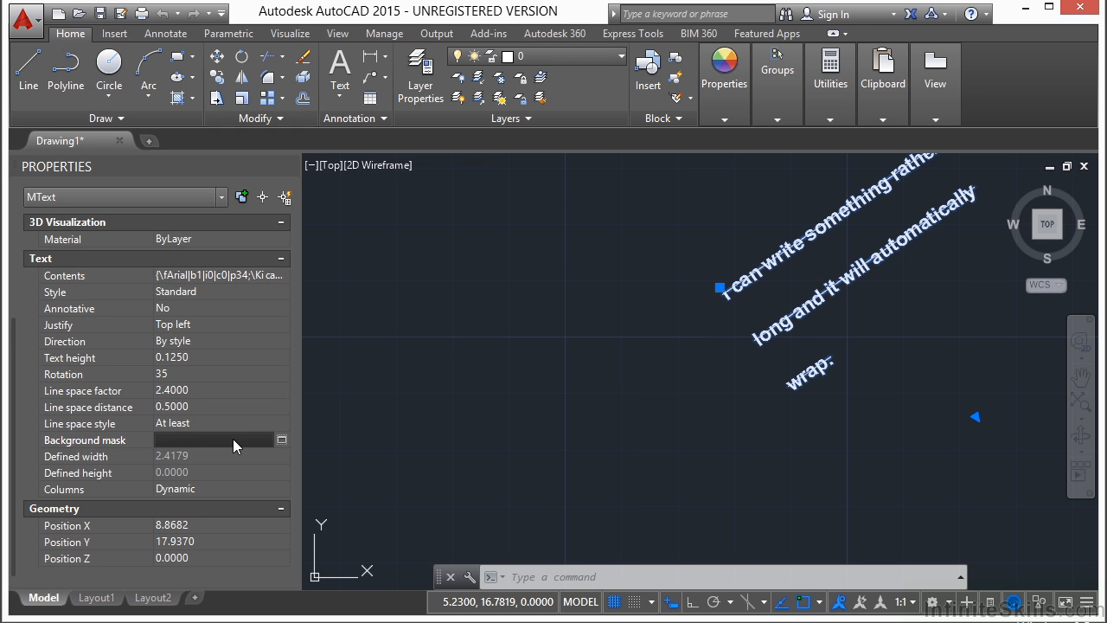
click(281, 441)
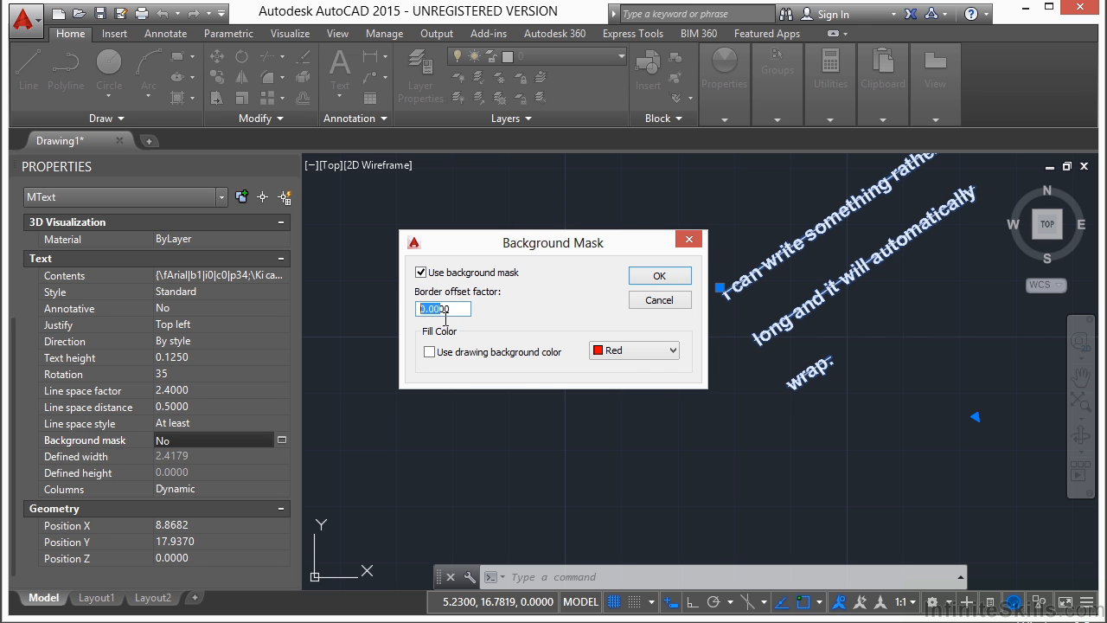
text(1.)
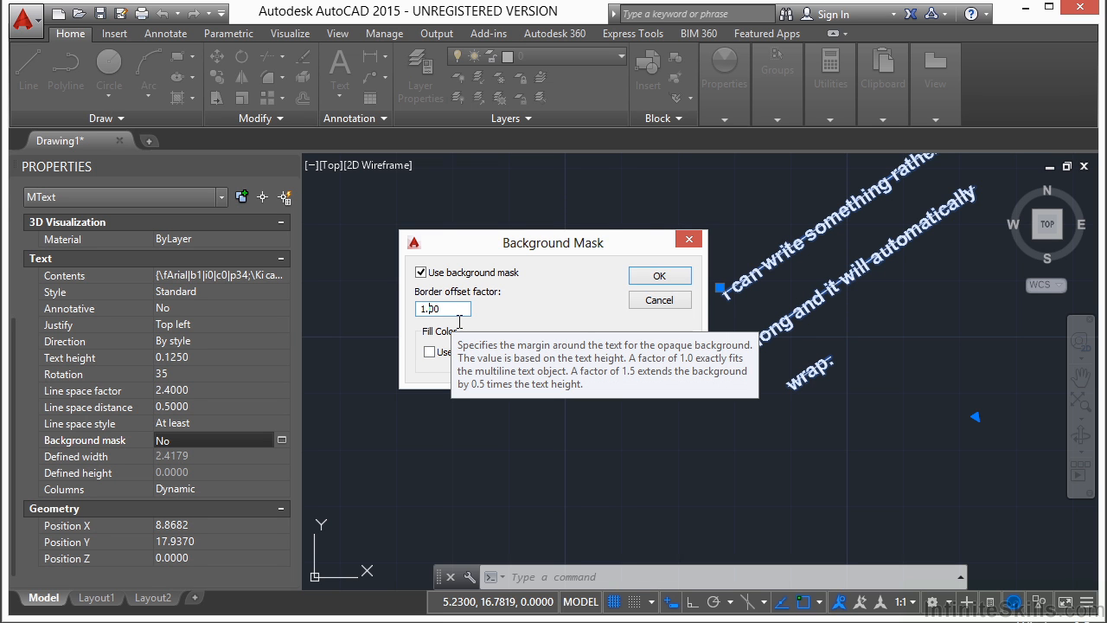
drag(461, 322, 418, 320)
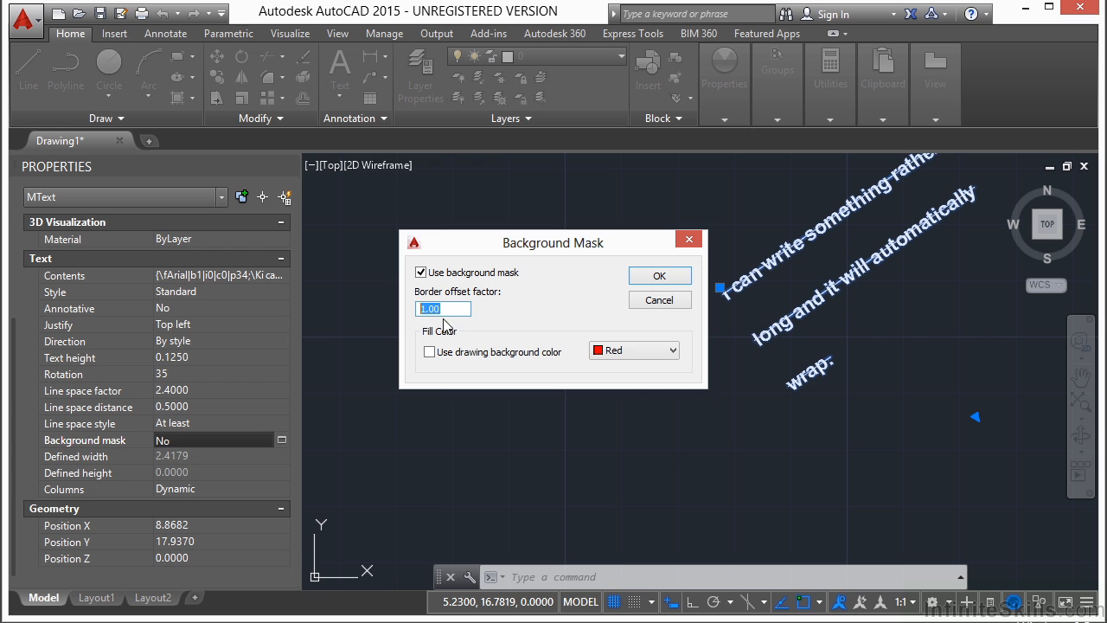
text(2)
click(650, 350)
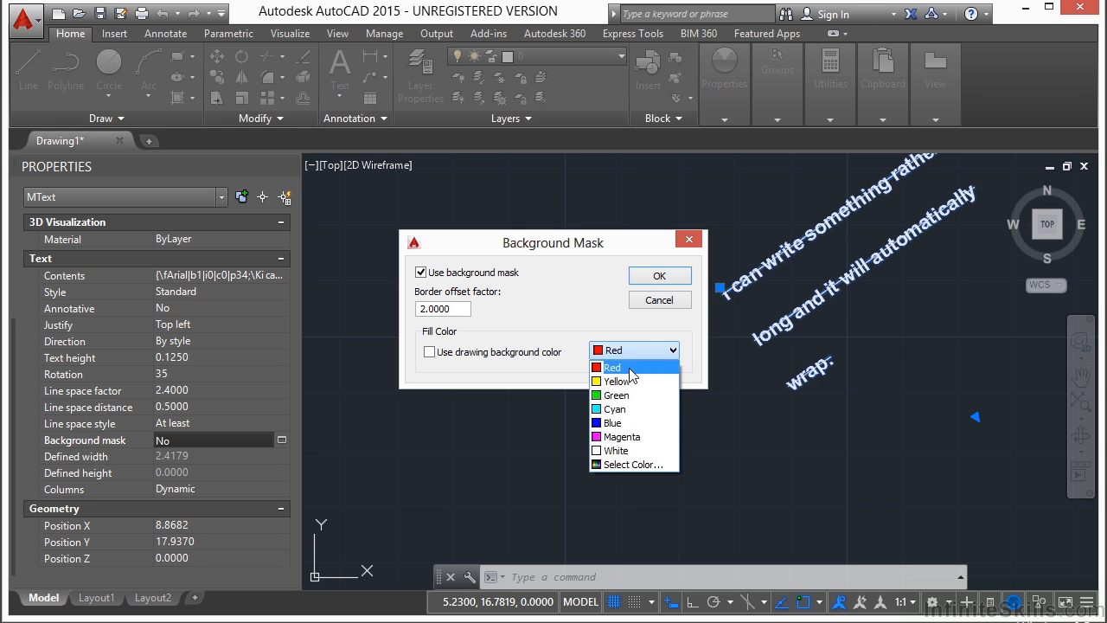
click(622, 366)
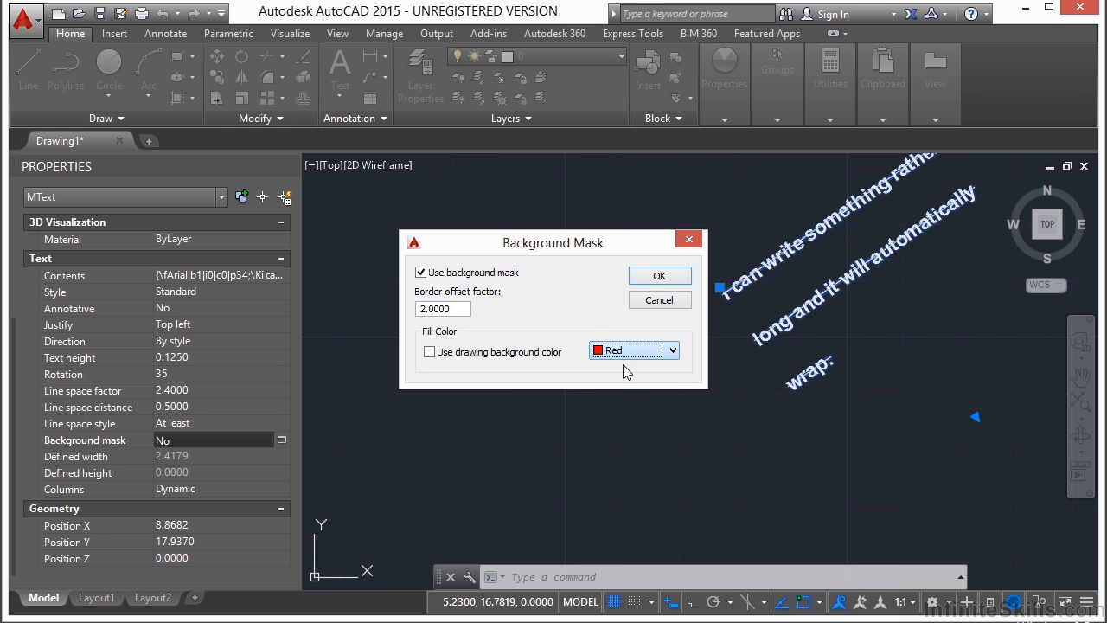
click(659, 276)
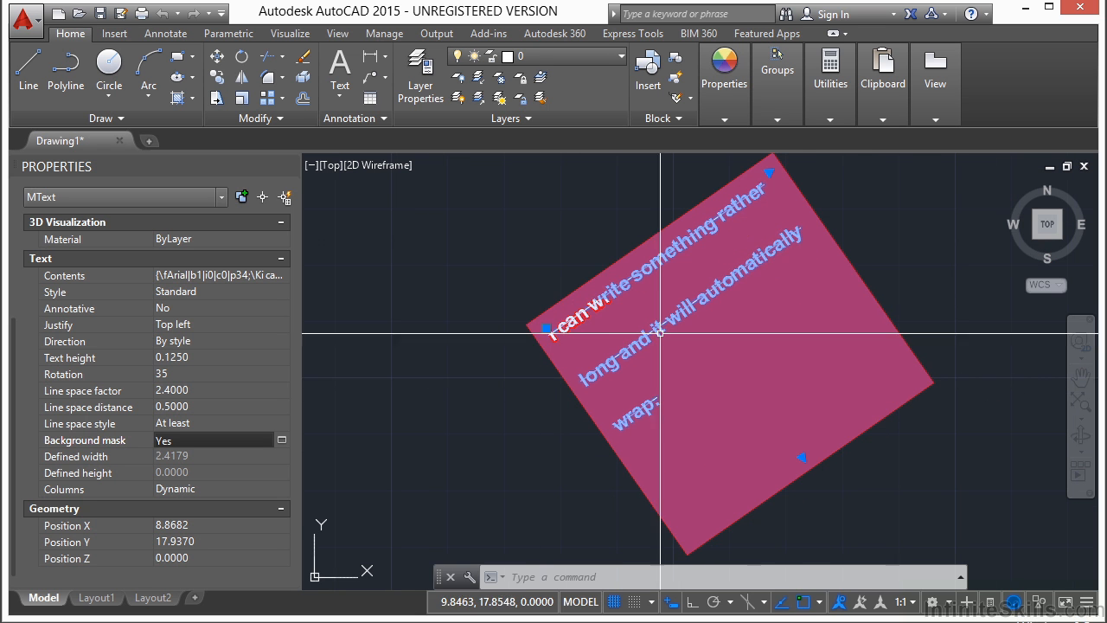
Step: Shorten the masked multiline text's frame and widen it so the text wraps onto two lines in a single column, and clear the selection
middle_drag(787, 344, 721, 348)
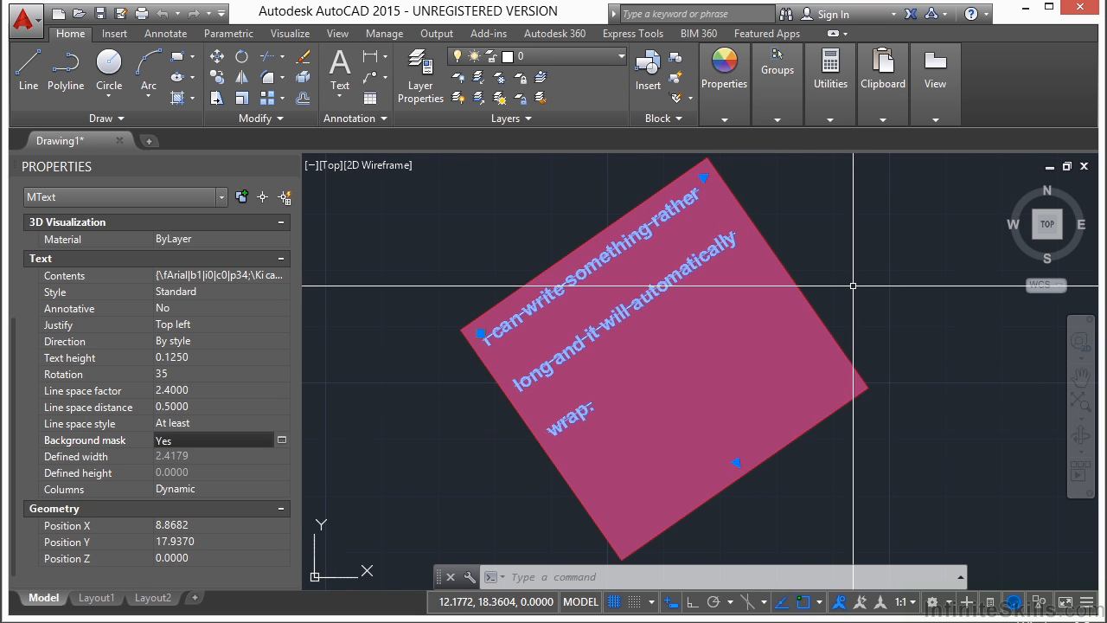
click(735, 463)
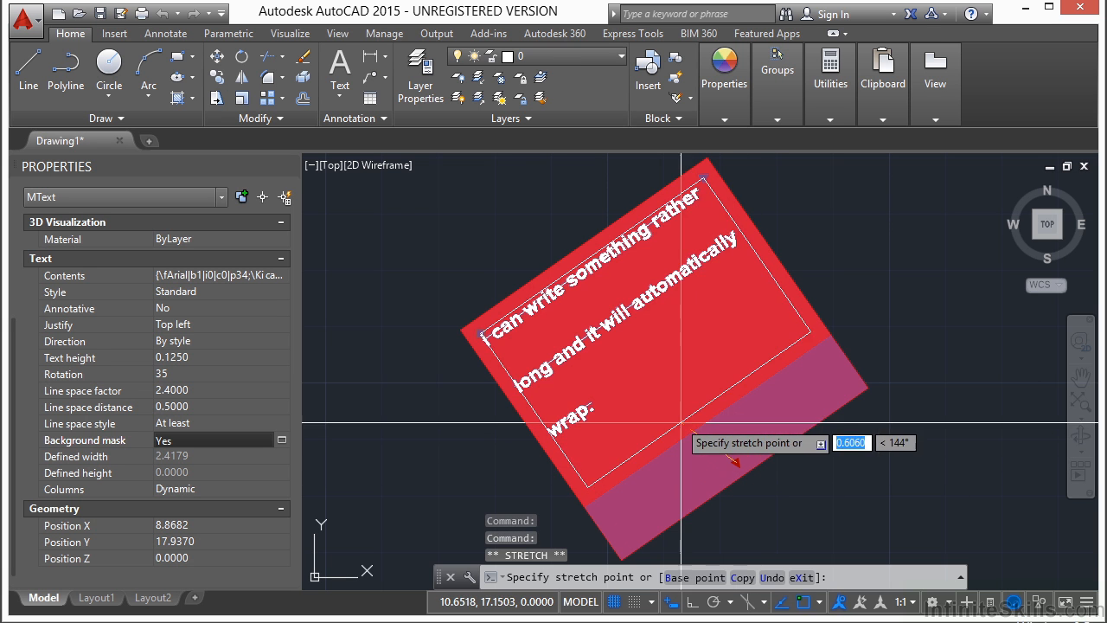
click(655, 377)
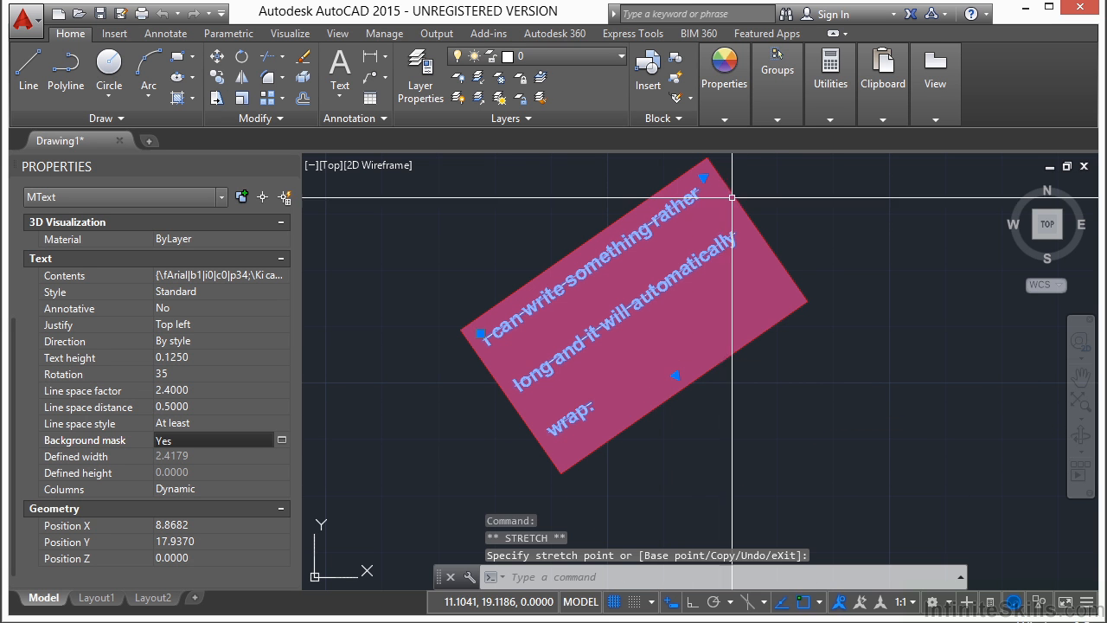
click(702, 176)
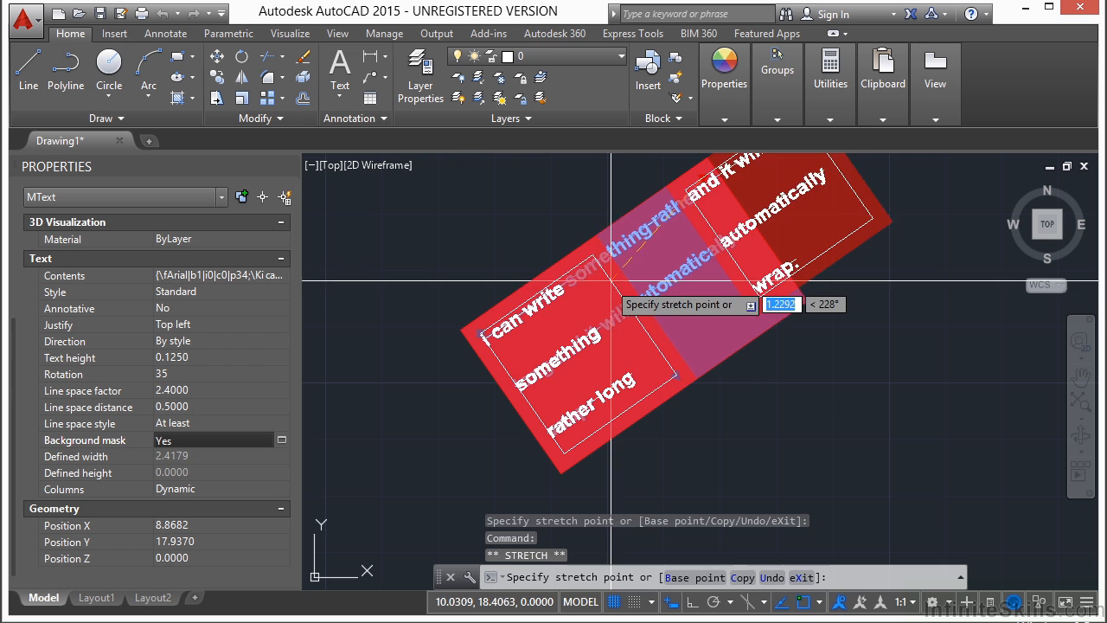
click(708, 313)
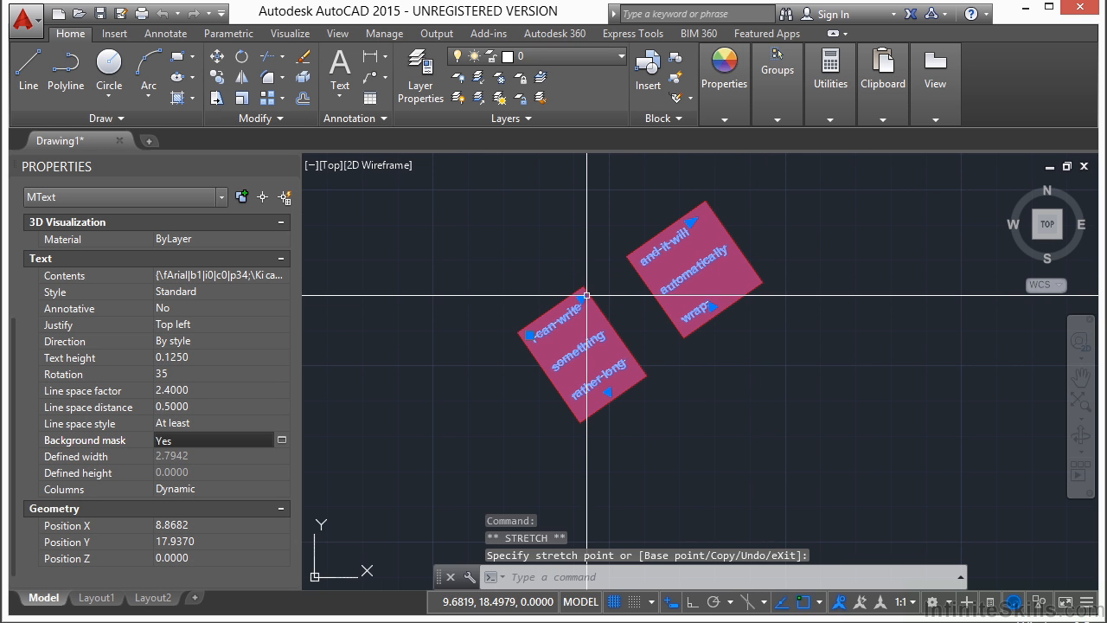
click(748, 372)
key(Escape)
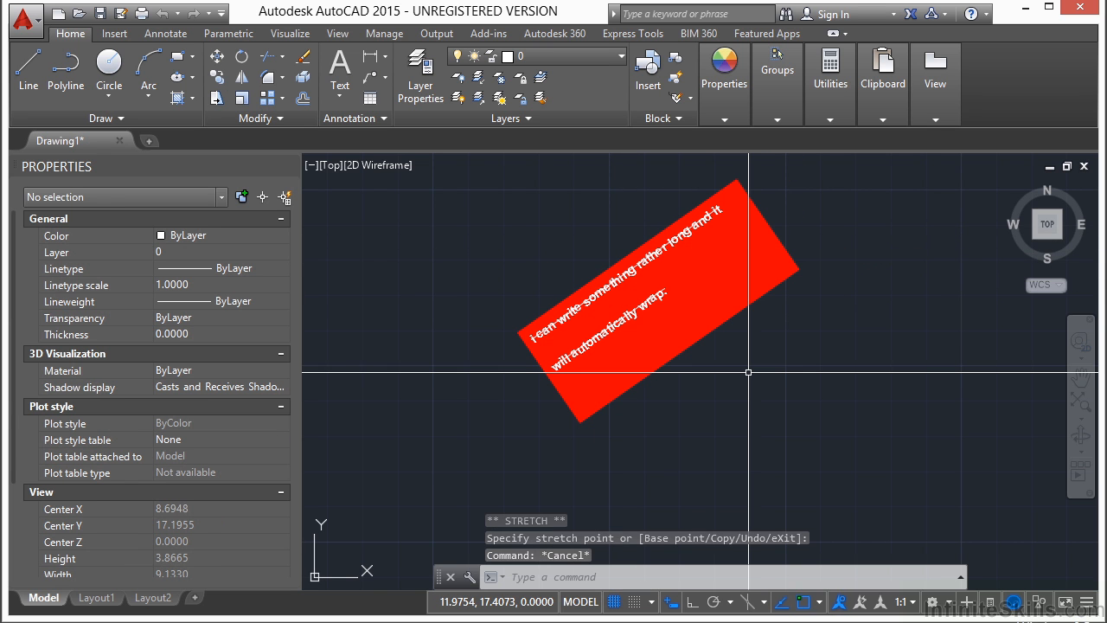